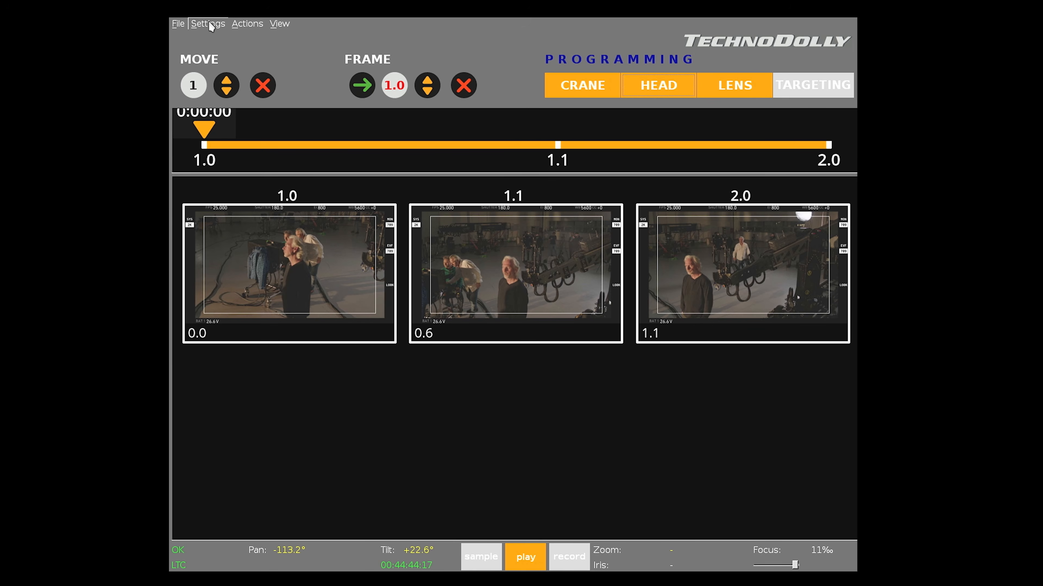
- Review the telescope filter settings and the move settings, leaving both without changes
{"action": "left_click", "coordinate": [209, 23]}
{"action": "mouse_move", "coordinate": [217, 38]}
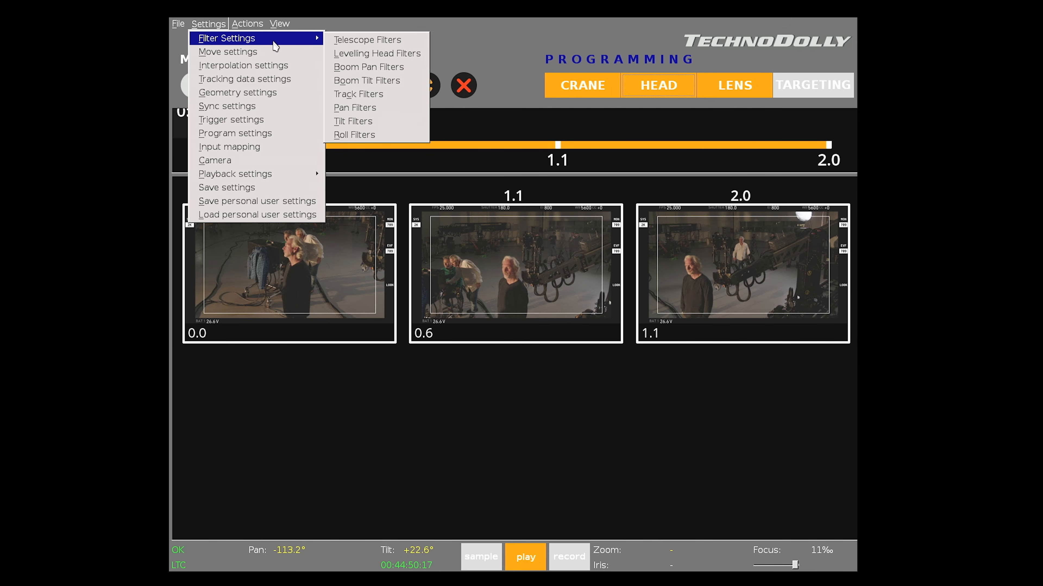
{"action": "left_click", "coordinate": [351, 41]}
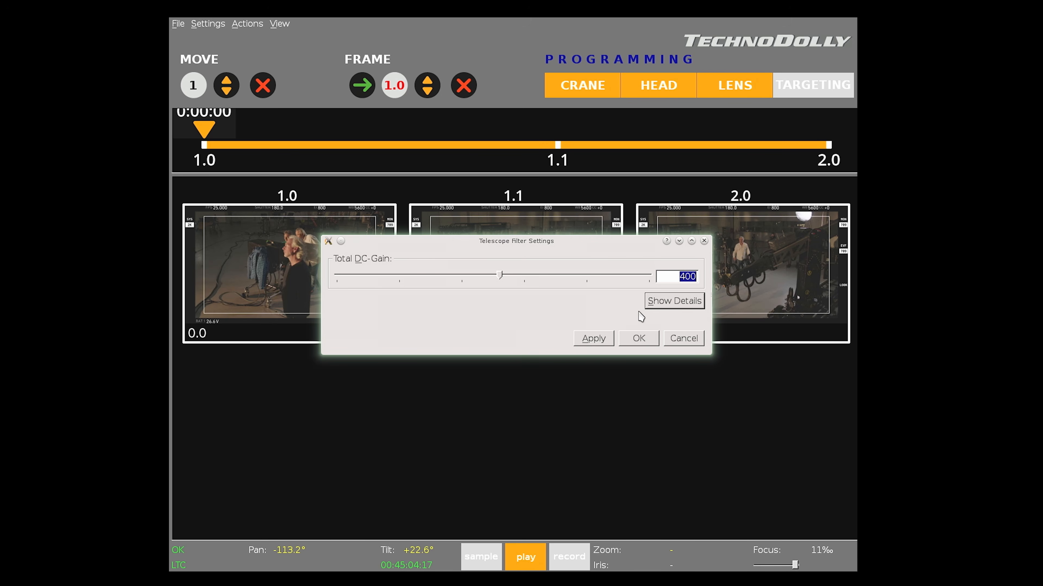
{"action": "left_click", "coordinate": [683, 338]}
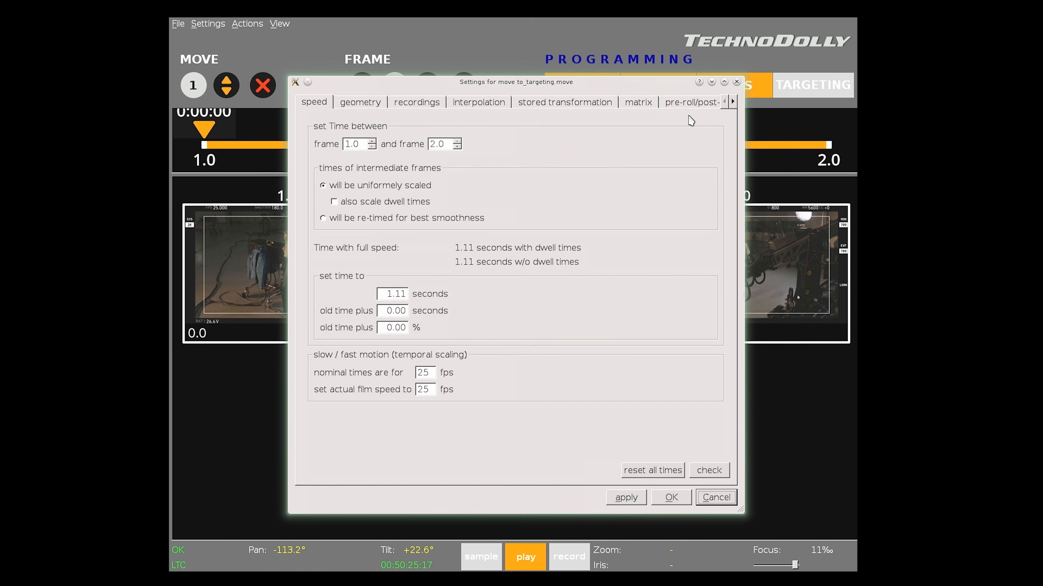
{"action": "left_click", "coordinate": [736, 82]}
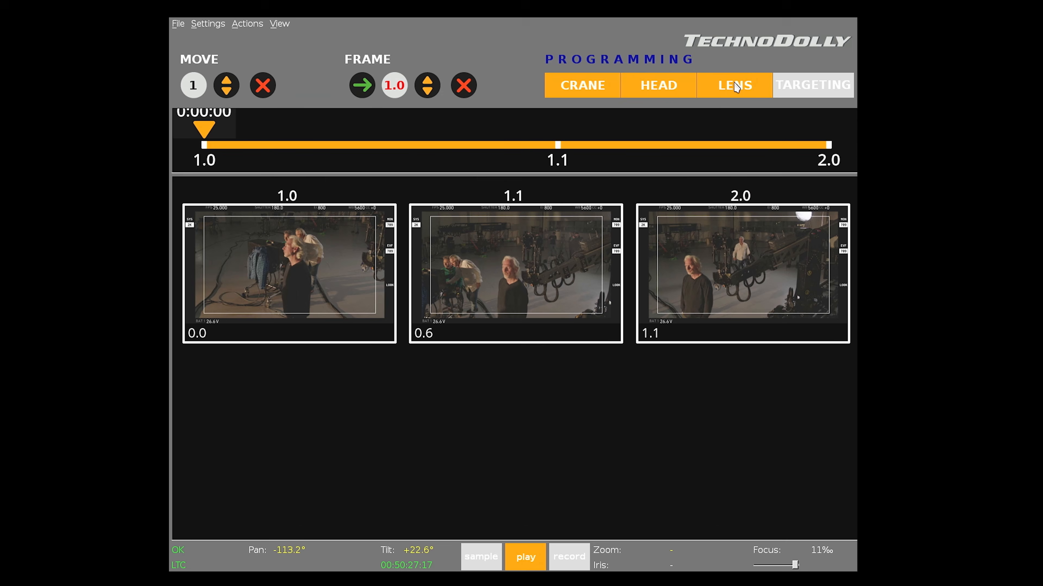
- Review the interpolation settings and the tracking data export settings
{"action": "left_click", "coordinate": [209, 23]}
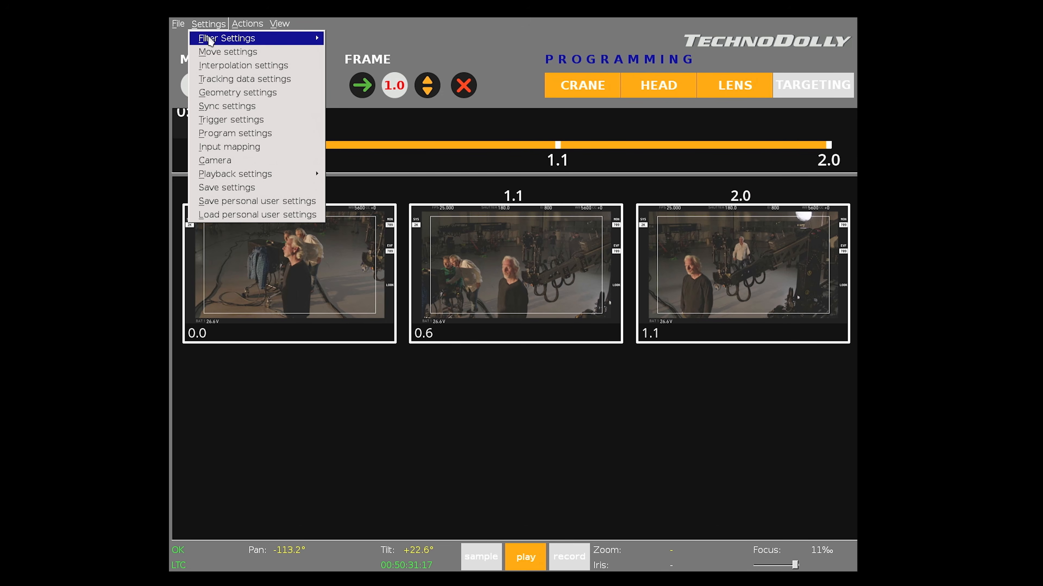
{"action": "left_click", "coordinate": [213, 66]}
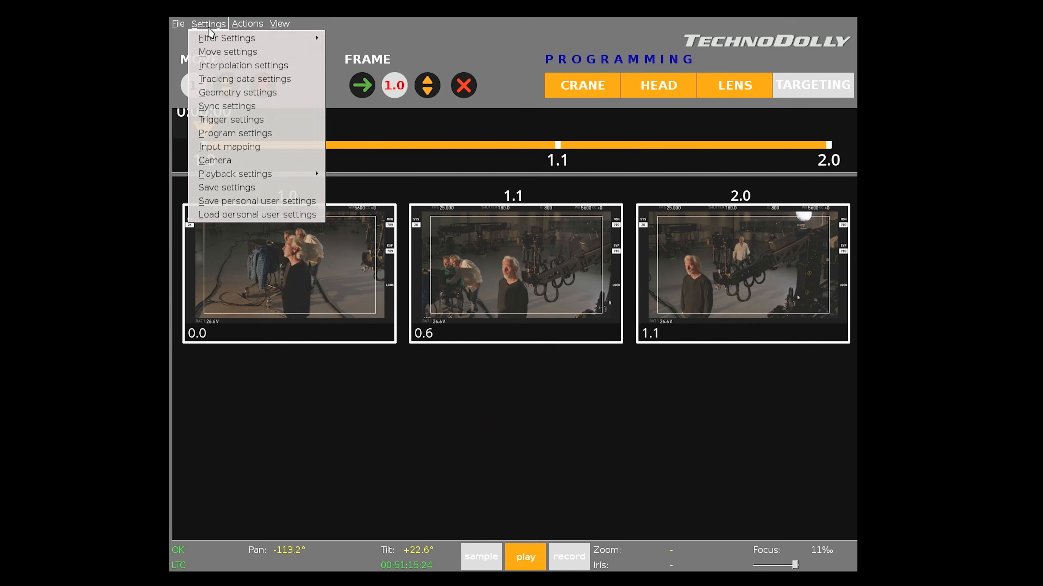
{"action": "left_click", "coordinate": [214, 83]}
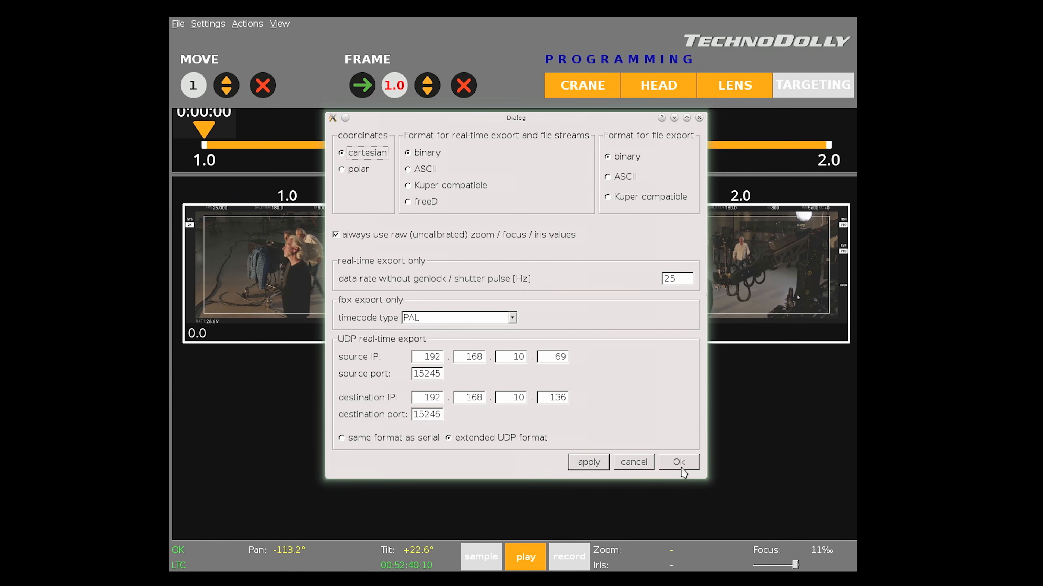
{"action": "left_click", "coordinate": [682, 467]}
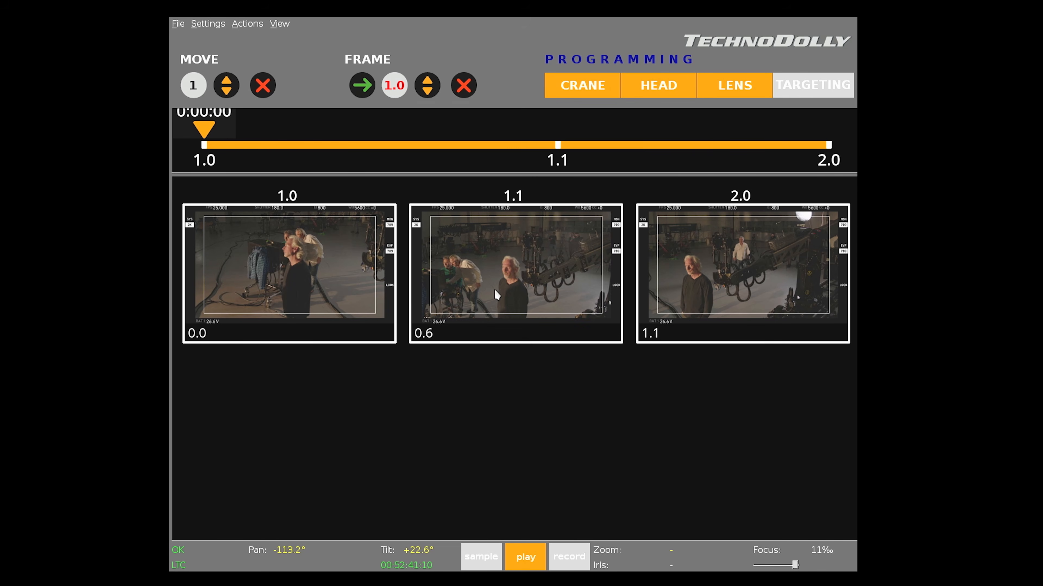
- Examine the crane, head cage and camera offset dimensions L1 through L5 in the global geometry settings
{"action": "left_click", "coordinate": [208, 23]}
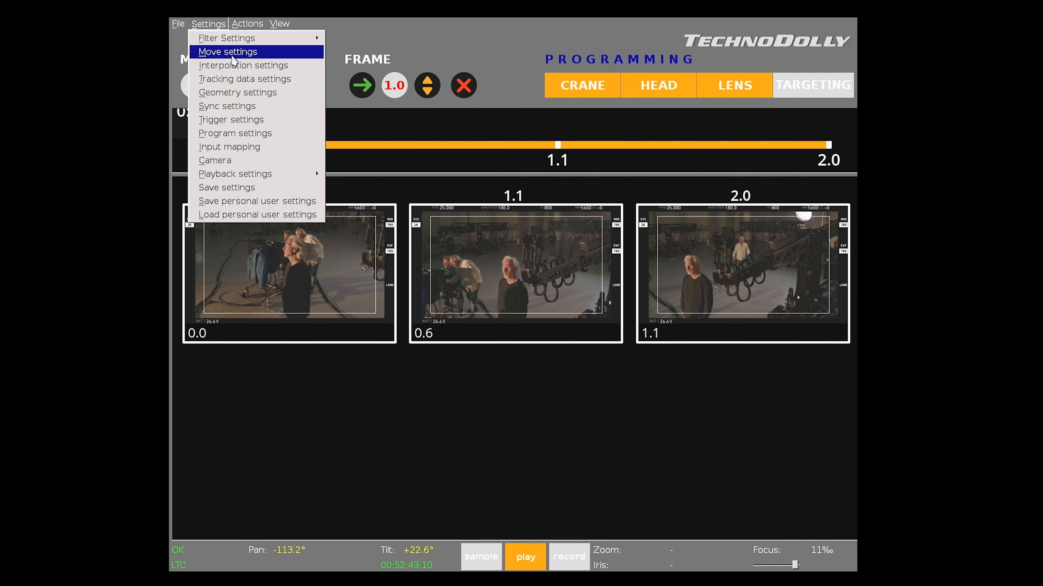
{"action": "left_click", "coordinate": [253, 94]}
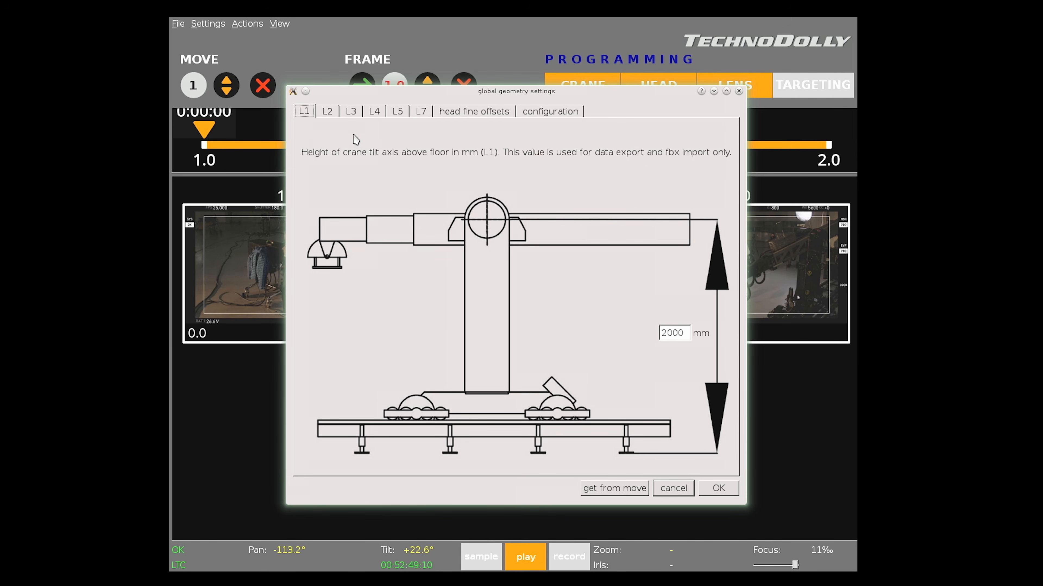
{"action": "left_click", "coordinate": [328, 117]}
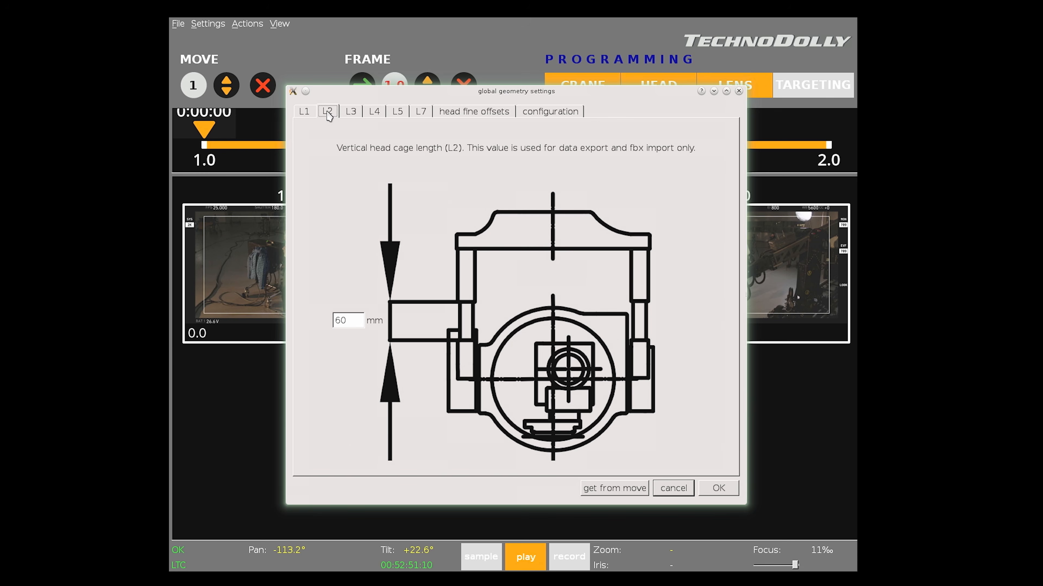
{"action": "left_click", "coordinate": [349, 119]}
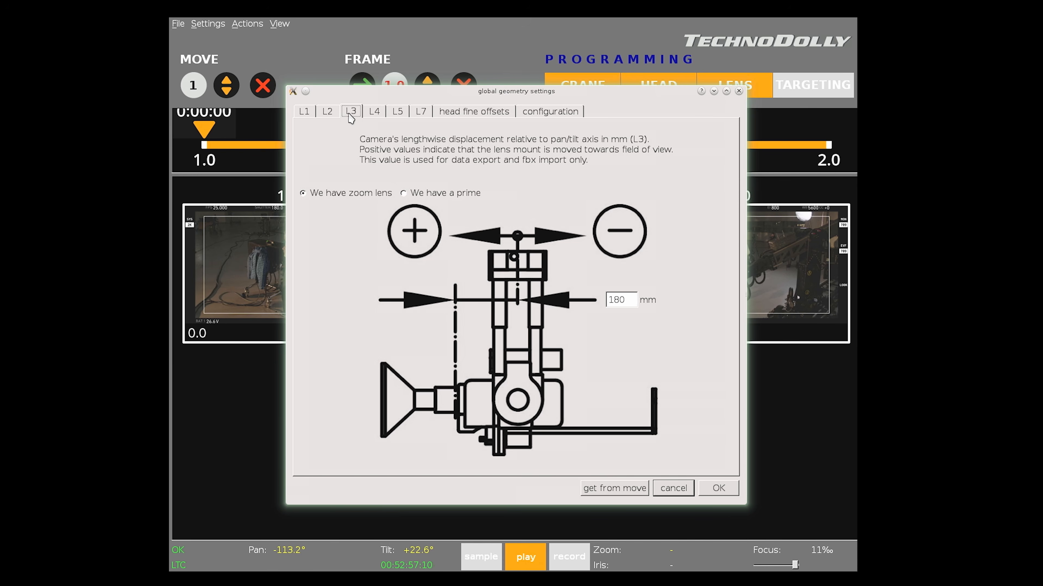
{"action": "left_click", "coordinate": [379, 118]}
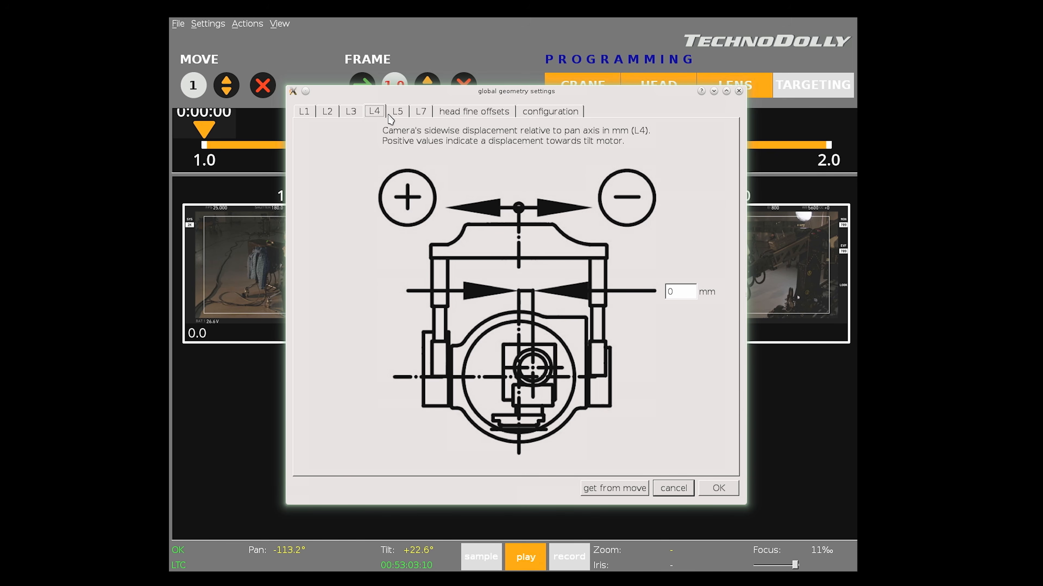
{"action": "left_click", "coordinate": [397, 119]}
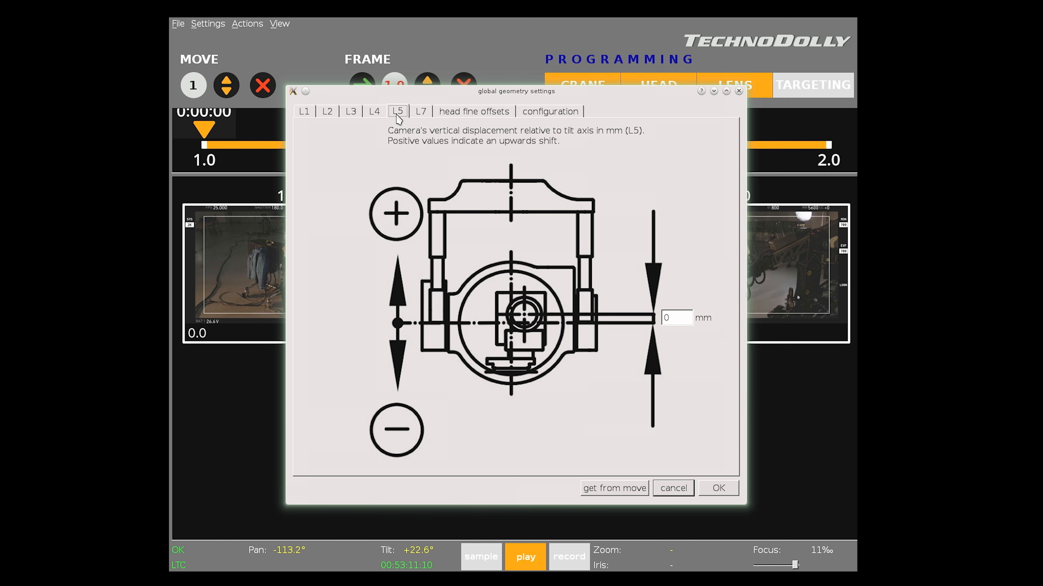
{"action": "left_click", "coordinate": [304, 115]}
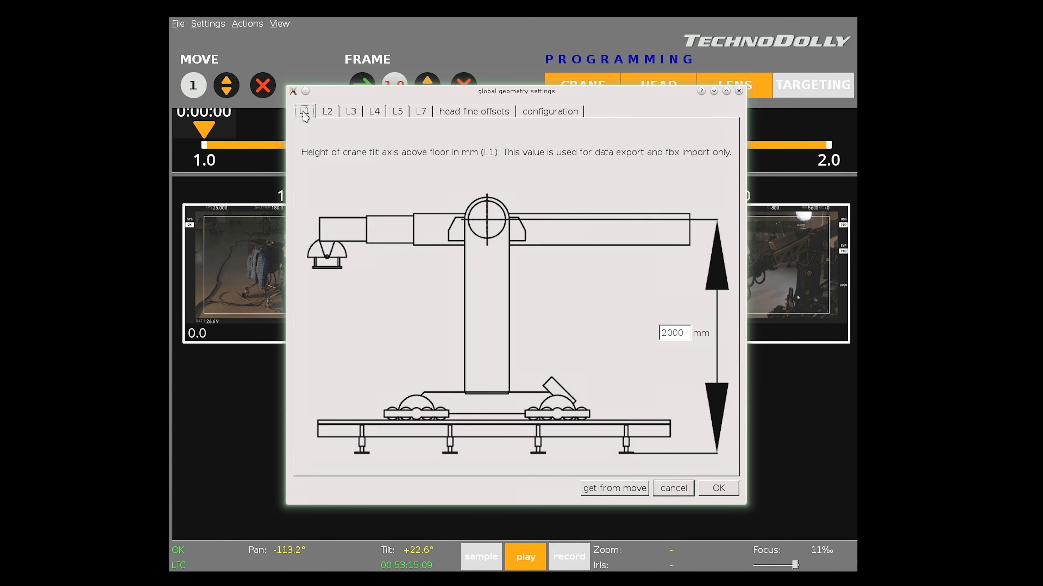
{"action": "left_click", "coordinate": [333, 118]}
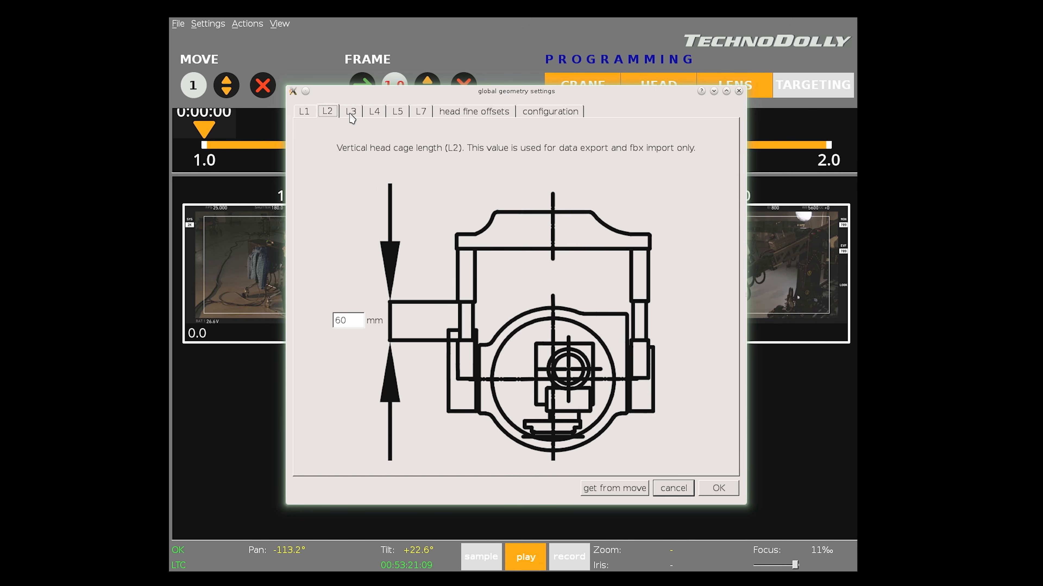
{"action": "left_click", "coordinate": [352, 116]}
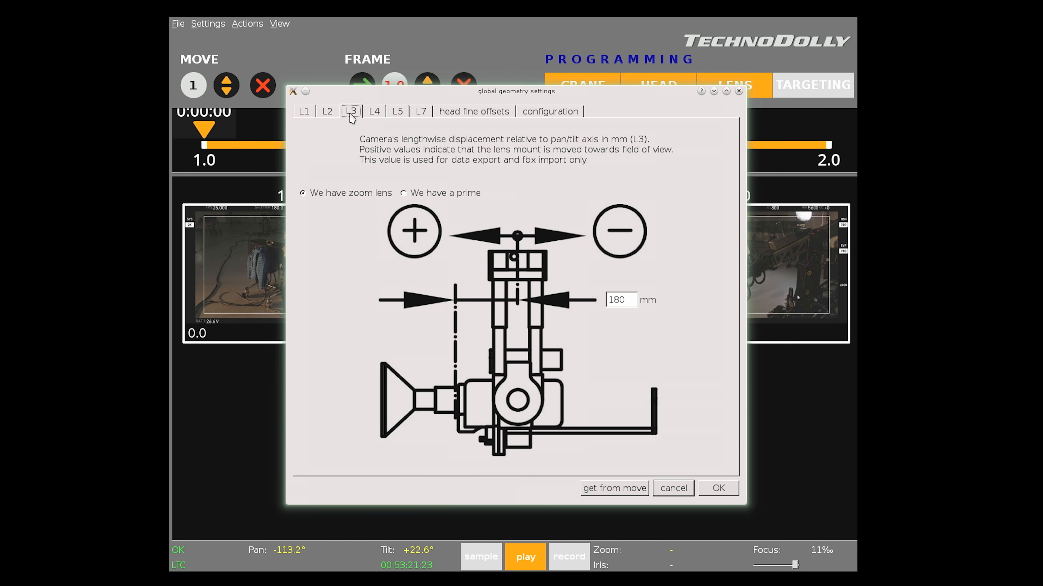
{"action": "left_click", "coordinate": [374, 115]}
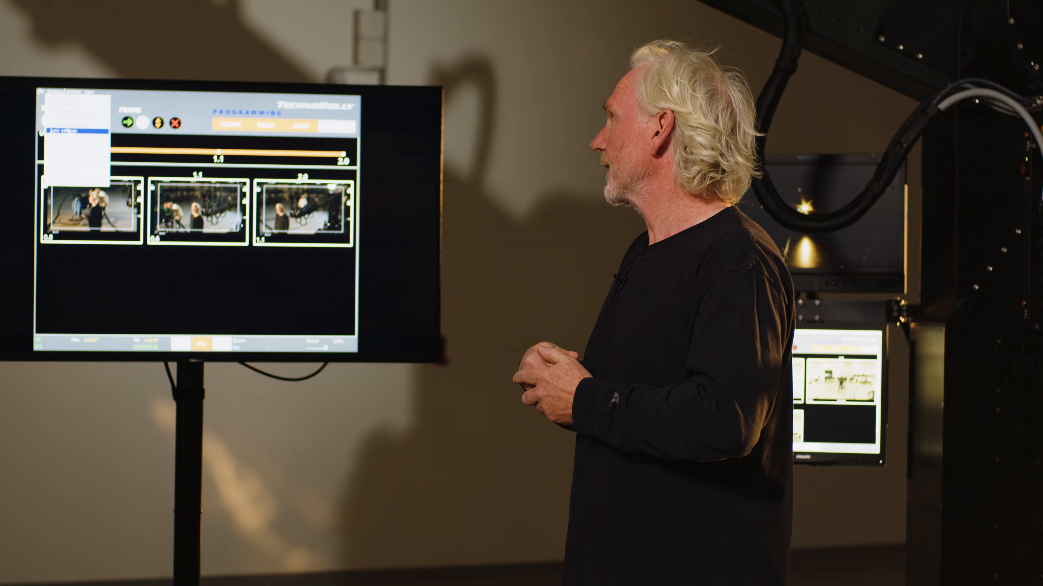
- Review the sync settings and choose starting the record with the red bloop button or CTRL-space in the trigger settings
{"action": "left_click", "coordinate": [70, 132]}
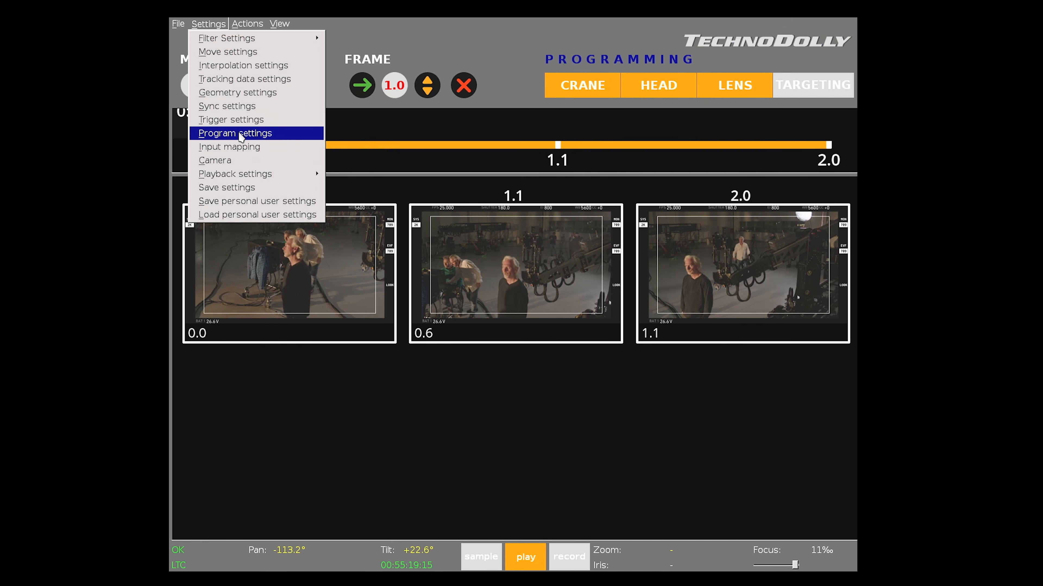
{"action": "left_click", "coordinate": [247, 120]}
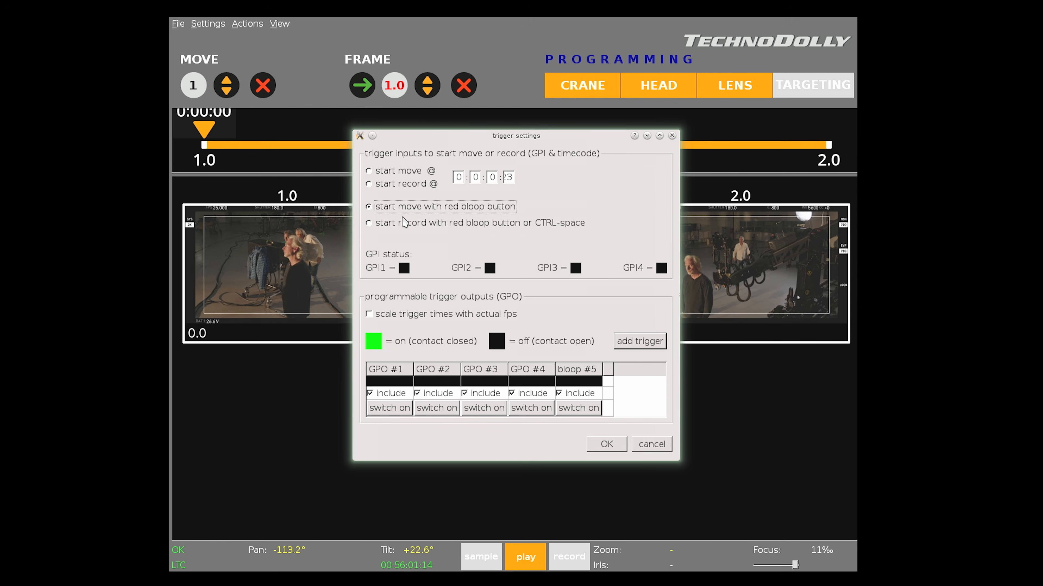
{"action": "left_click", "coordinate": [370, 224]}
{"action": "left_click", "coordinate": [369, 224]}
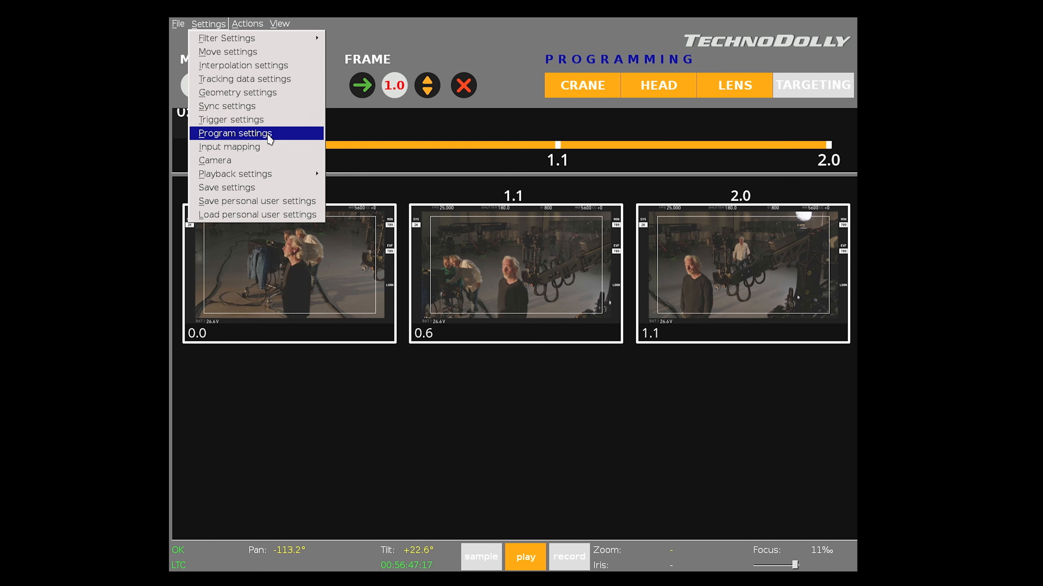
- Set the number of keyframes per line to 2 in the program settings
{"action": "left_click", "coordinate": [270, 138]}
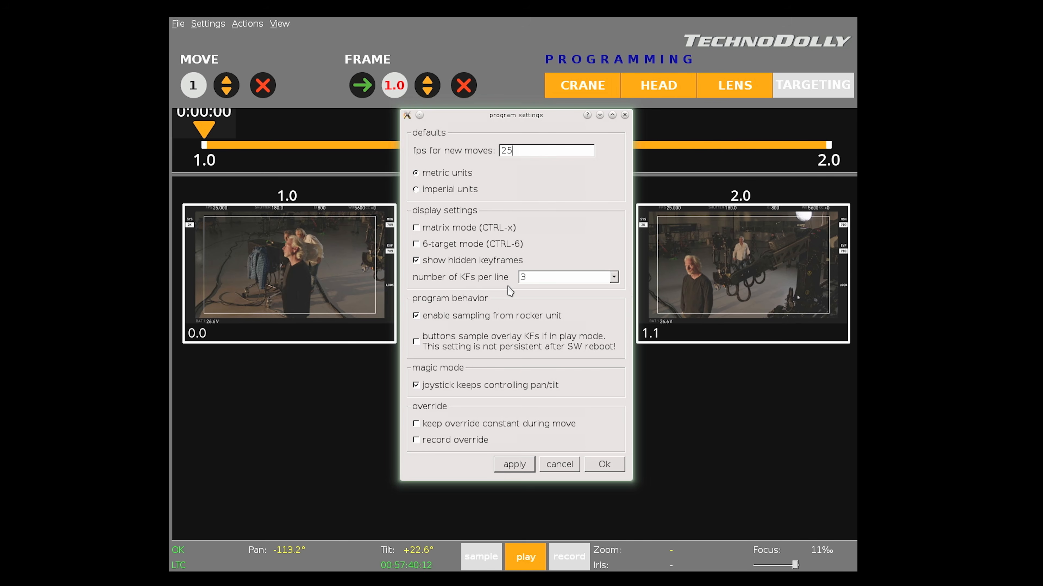
{"action": "left_click", "coordinate": [611, 277]}
{"action": "left_click", "coordinate": [561, 299]}
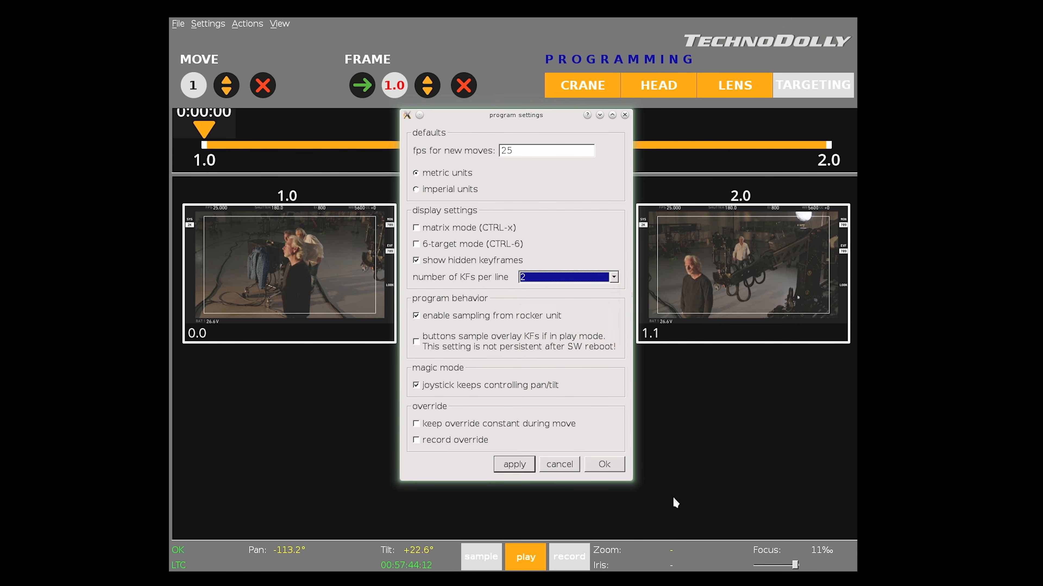
{"action": "left_click", "coordinate": [604, 464]}
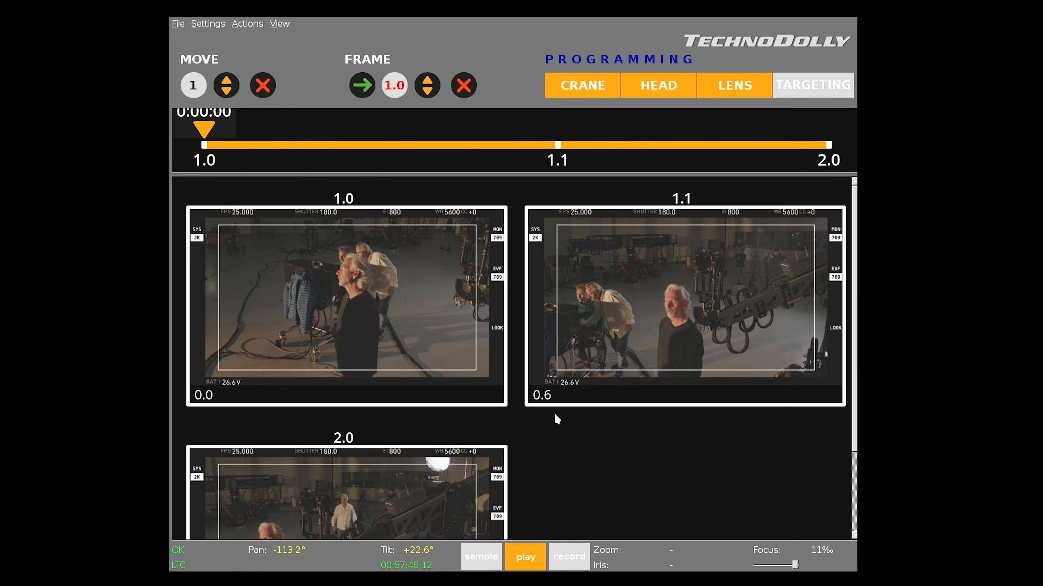
- Set the number of keyframes per line to 3 in the program settings
{"action": "left_click", "coordinate": [196, 22]}
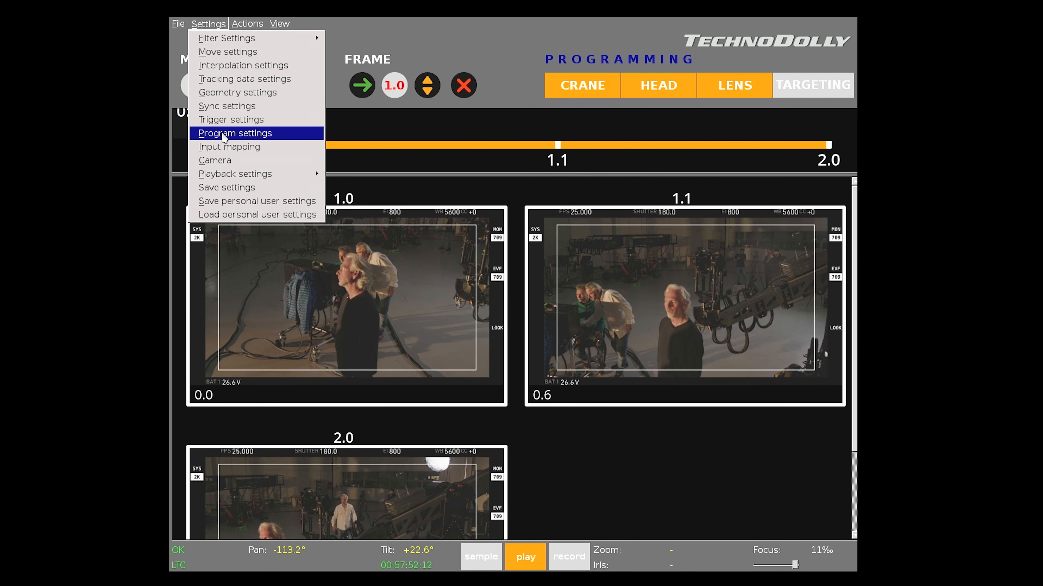
{"action": "left_click", "coordinate": [224, 135]}
{"action": "left_click", "coordinate": [612, 278]}
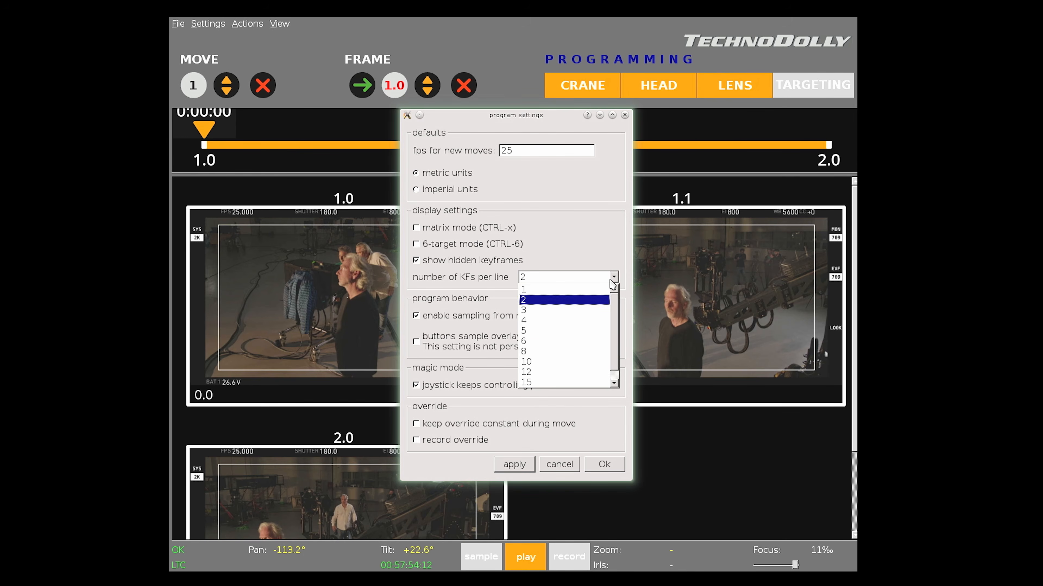
{"action": "left_click", "coordinate": [564, 311]}
{"action": "left_click", "coordinate": [621, 467]}
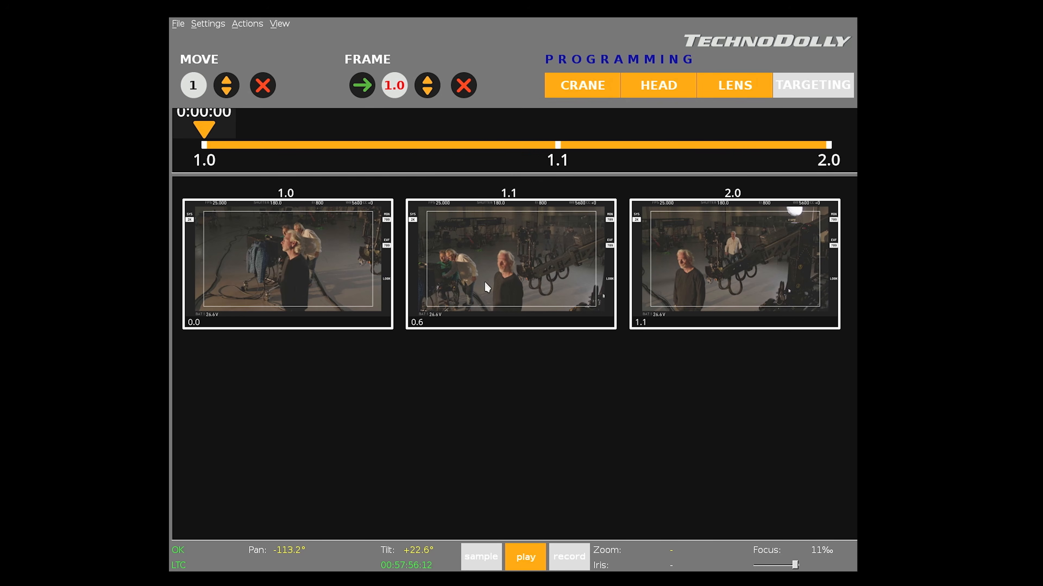
- Review the program settings, the input mapping and the camera settings
{"action": "left_click", "coordinate": [207, 24]}
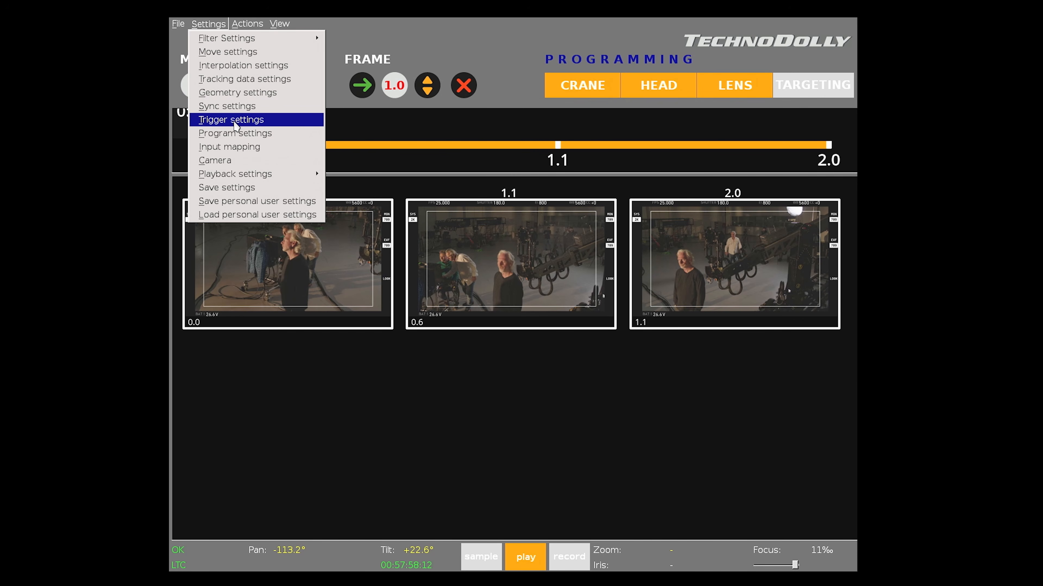
{"action": "left_click", "coordinate": [235, 133]}
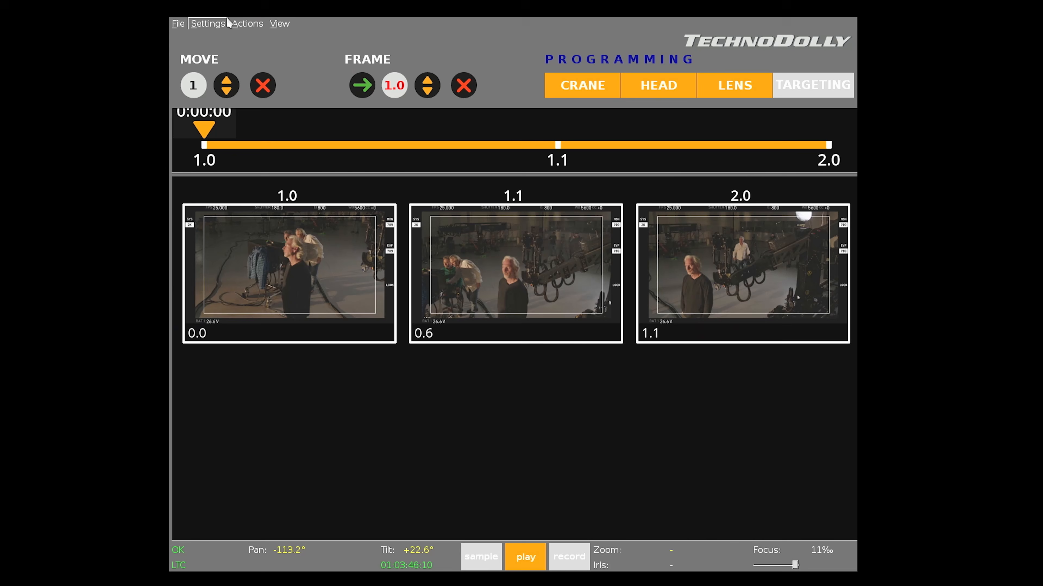
{"action": "left_click", "coordinate": [212, 24]}
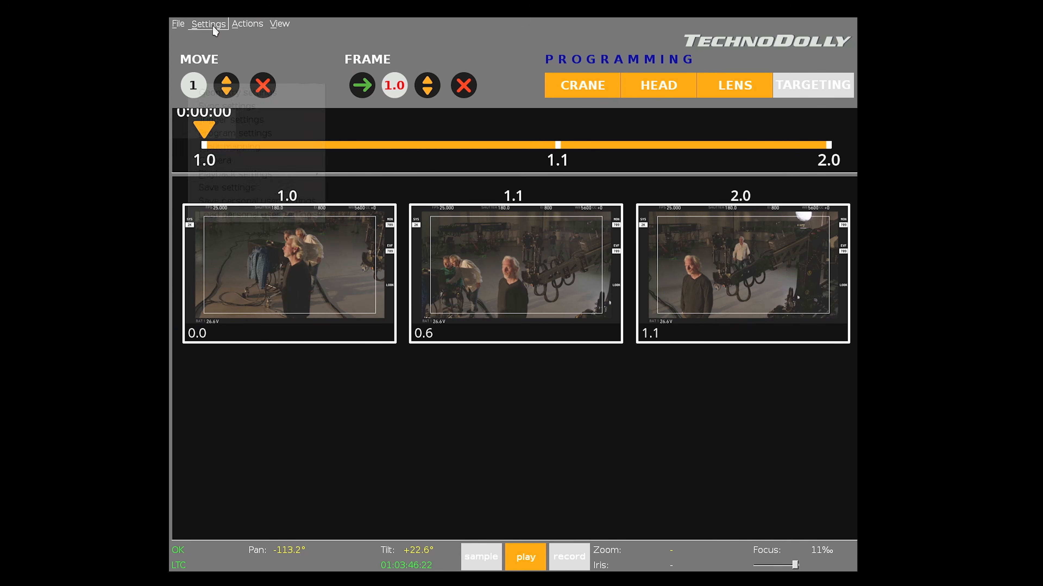
{"action": "left_click", "coordinate": [242, 145]}
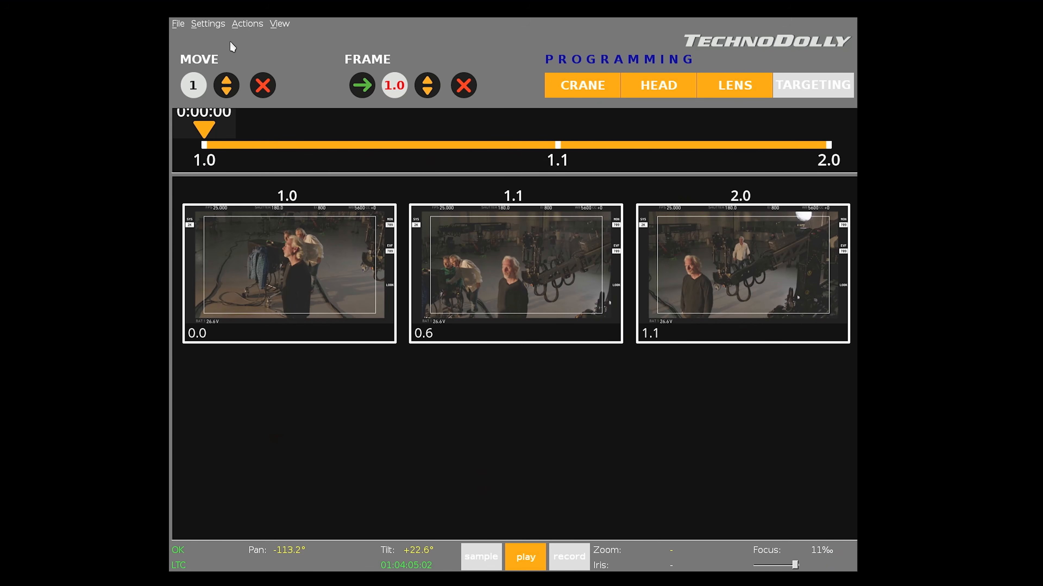
{"action": "left_click", "coordinate": [210, 25]}
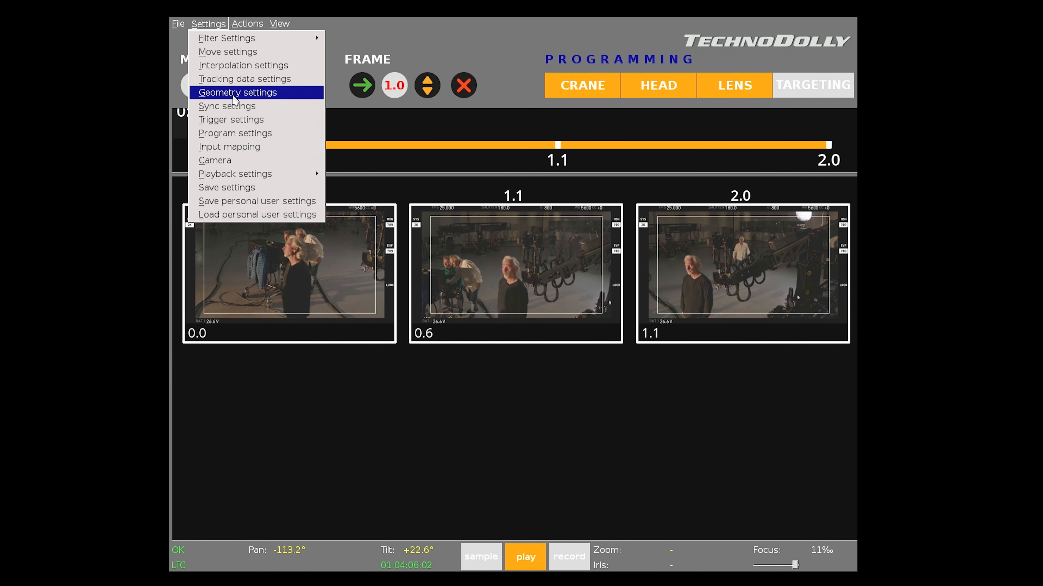
{"action": "left_click", "coordinate": [251, 161]}
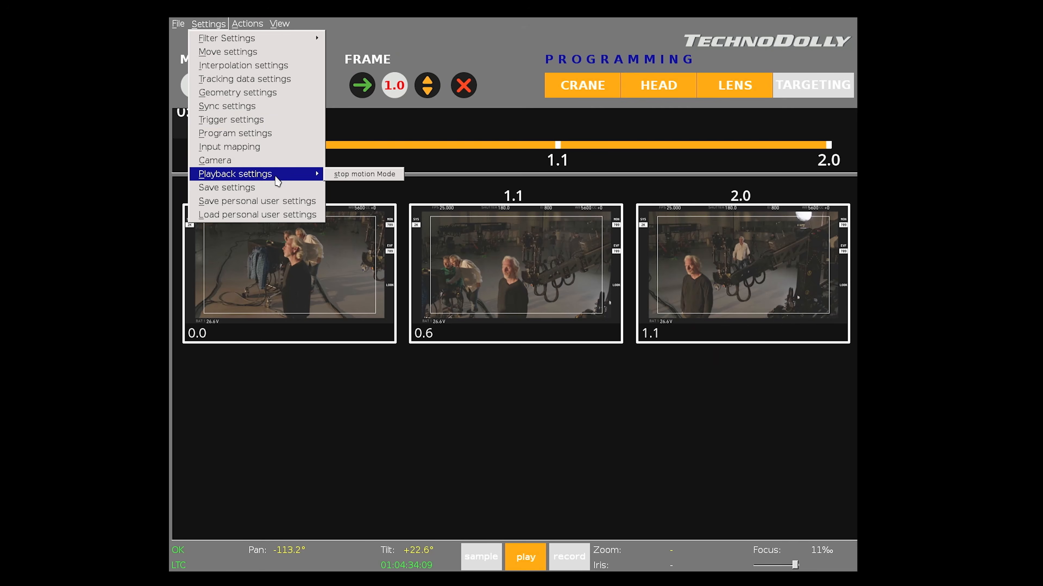
- Open the stop motion mode option of the playback settings
{"action": "left_click", "coordinate": [367, 174]}
{"action": "left_click", "coordinate": [205, 24]}
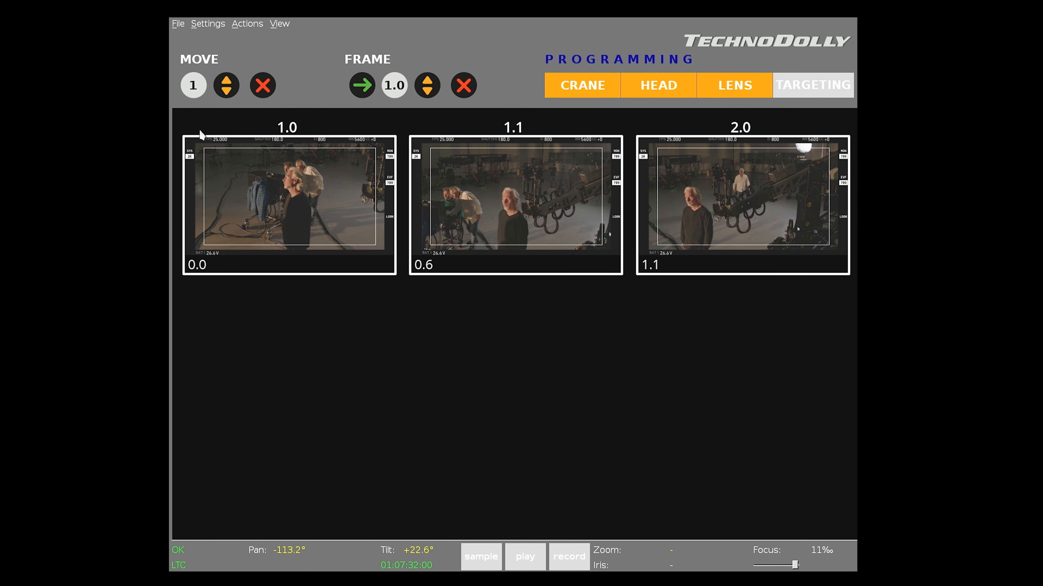
{"action": "left_click", "coordinate": [203, 23]}
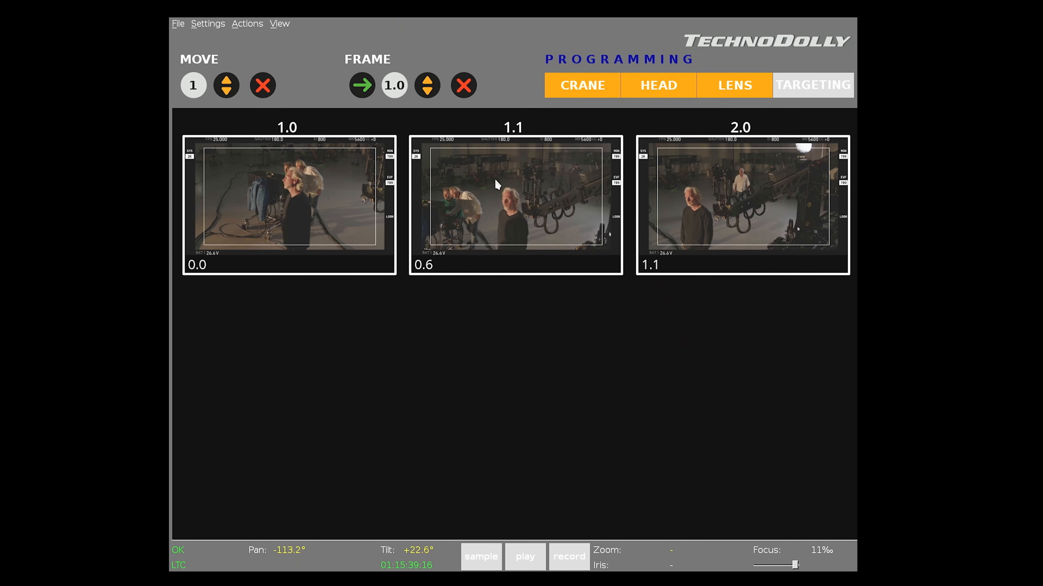
- Open the transform move dialog to review its shift, scale and rotate options
{"action": "double_click", "coordinate": [495, 180]}
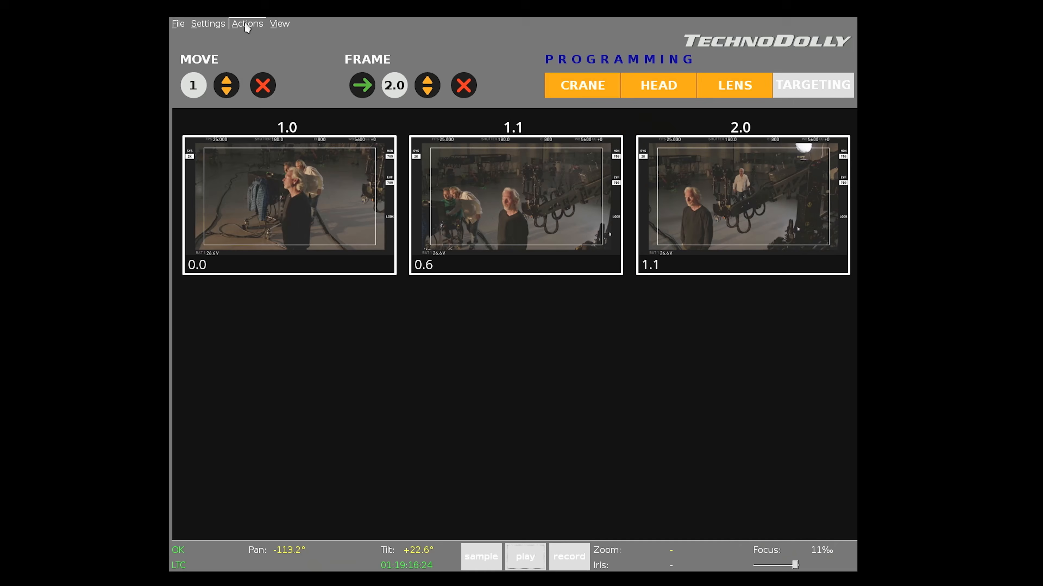
{"action": "left_click", "coordinate": [246, 24]}
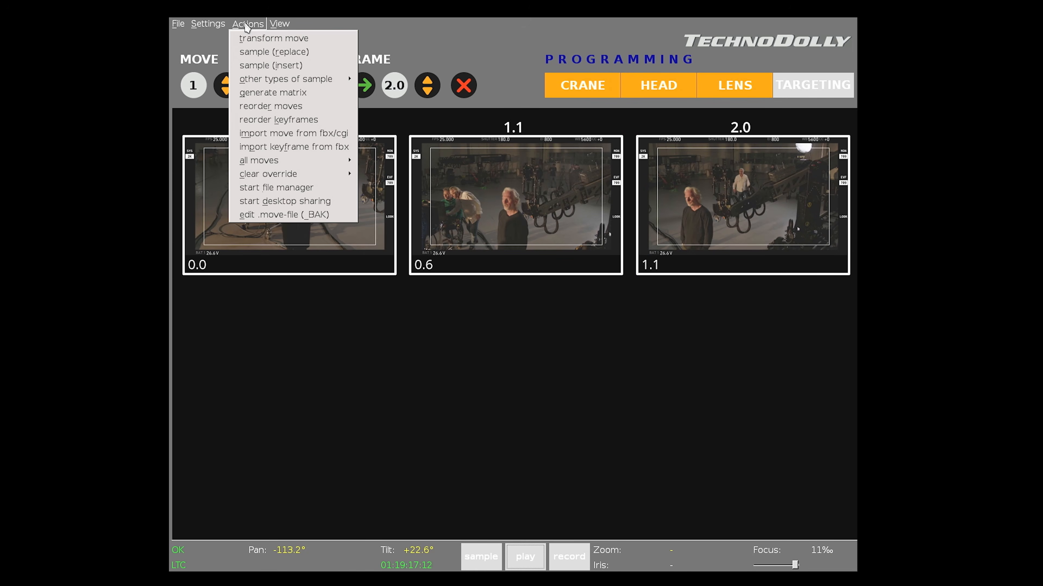
{"action": "left_click", "coordinate": [245, 38]}
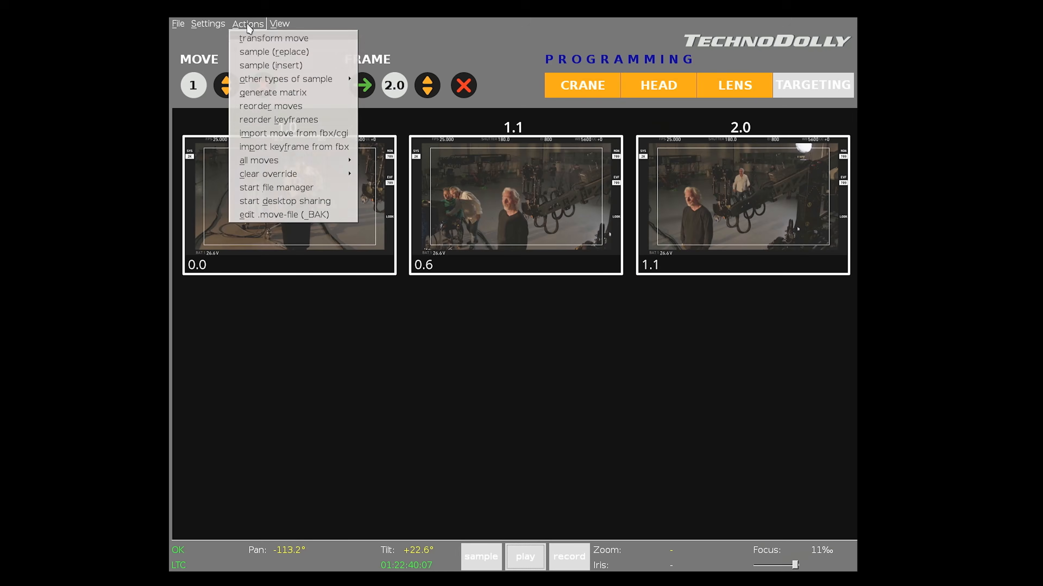
{"action": "left_click", "coordinate": [251, 41]}
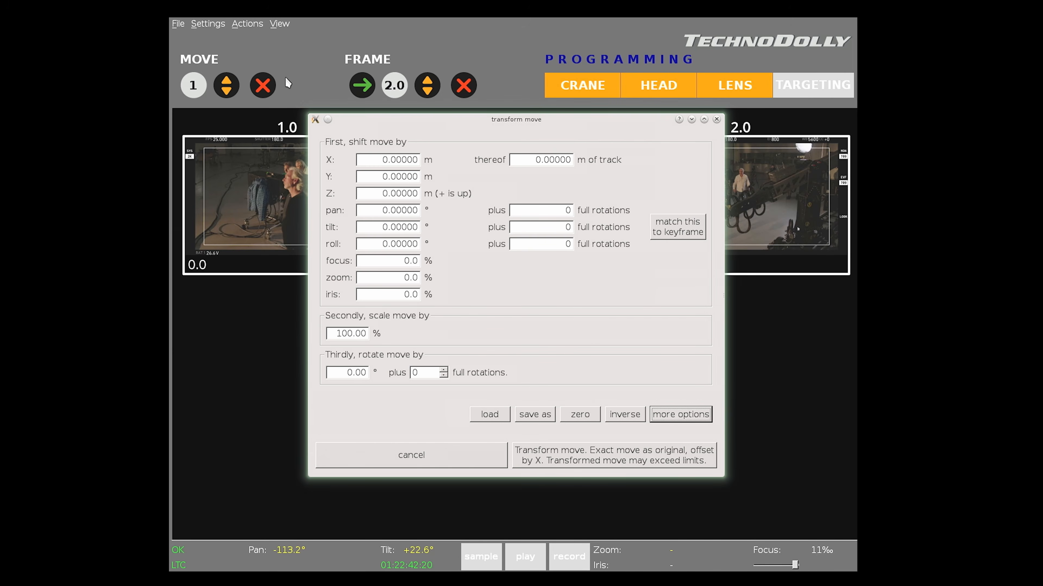
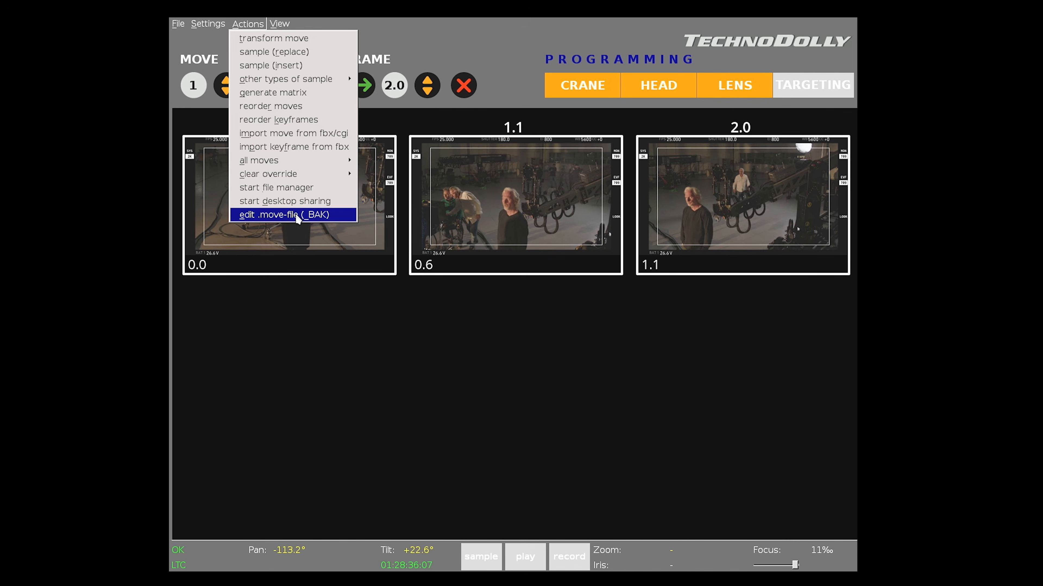
- Try to edit the .move-file (_BAK) and dismiss the resulting messages
{"action": "left_click", "coordinate": [296, 216]}
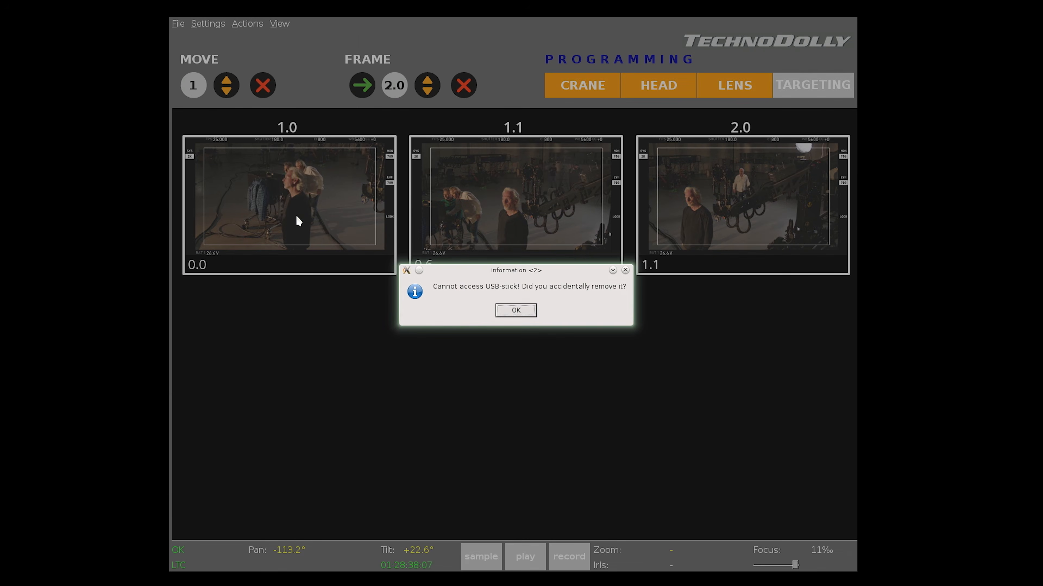
{"action": "left_click", "coordinate": [518, 312]}
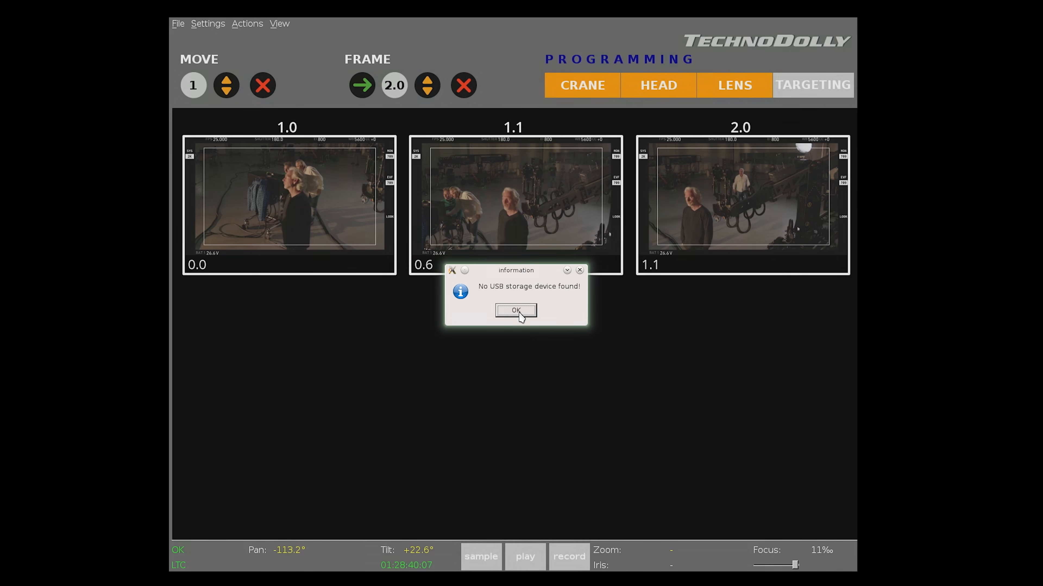
{"action": "left_click", "coordinate": [512, 312]}
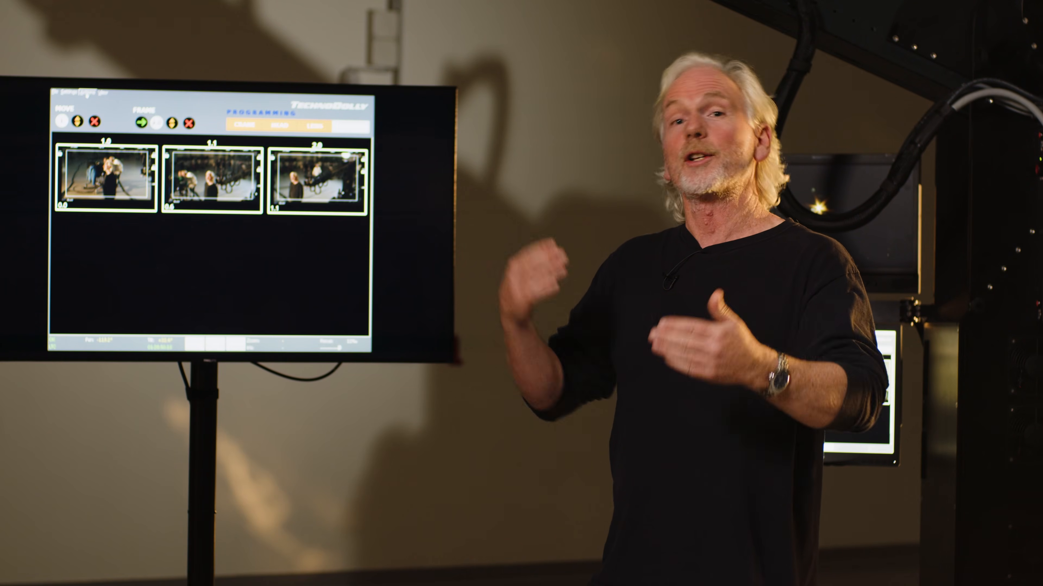
{"action": "left_click", "coordinate": [88, 93]}
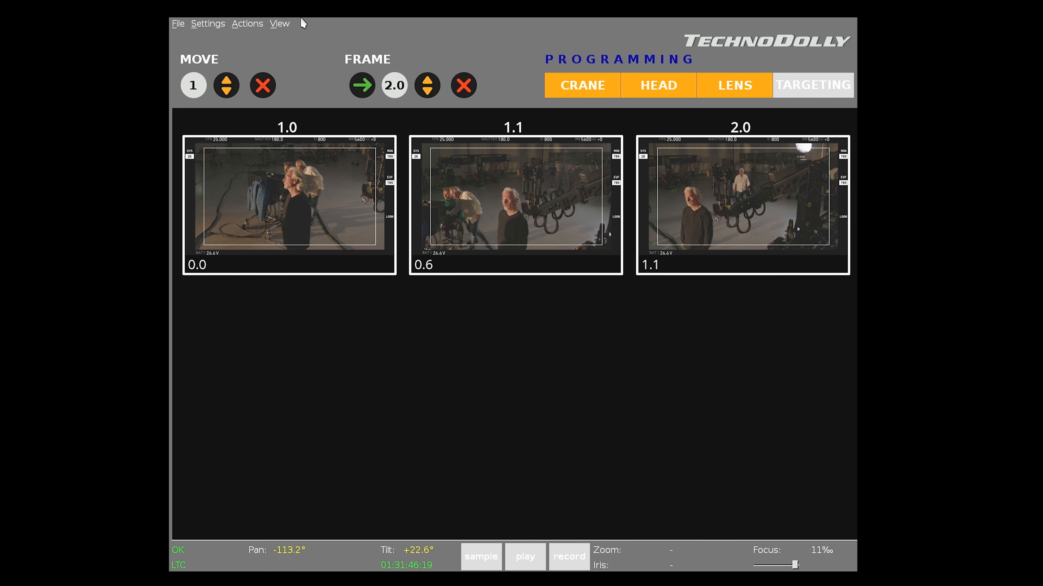
- View the positions window with the motor values and camera positions, and close it
{"action": "left_click", "coordinate": [280, 24]}
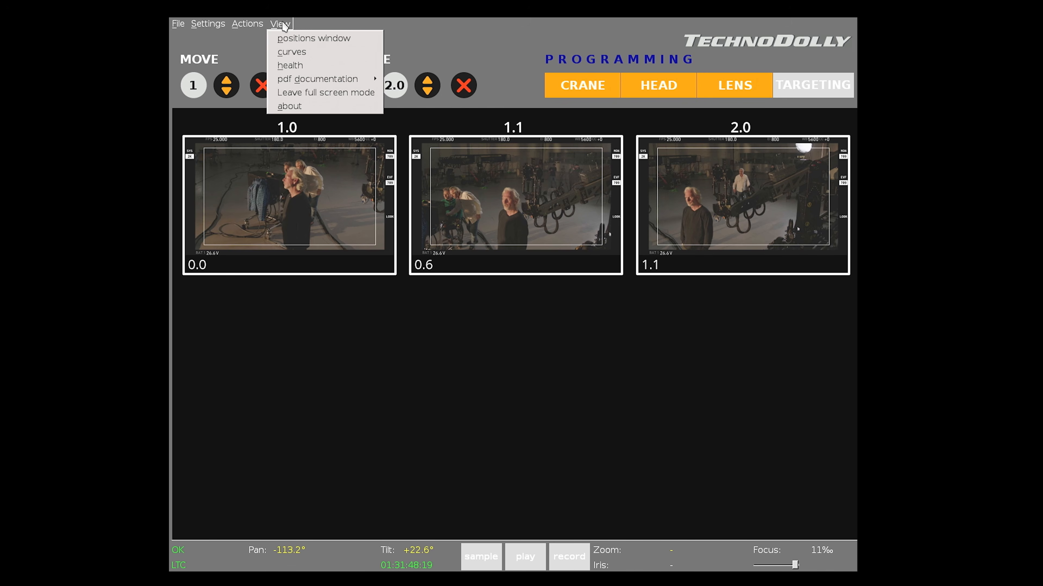
{"action": "left_click", "coordinate": [287, 37]}
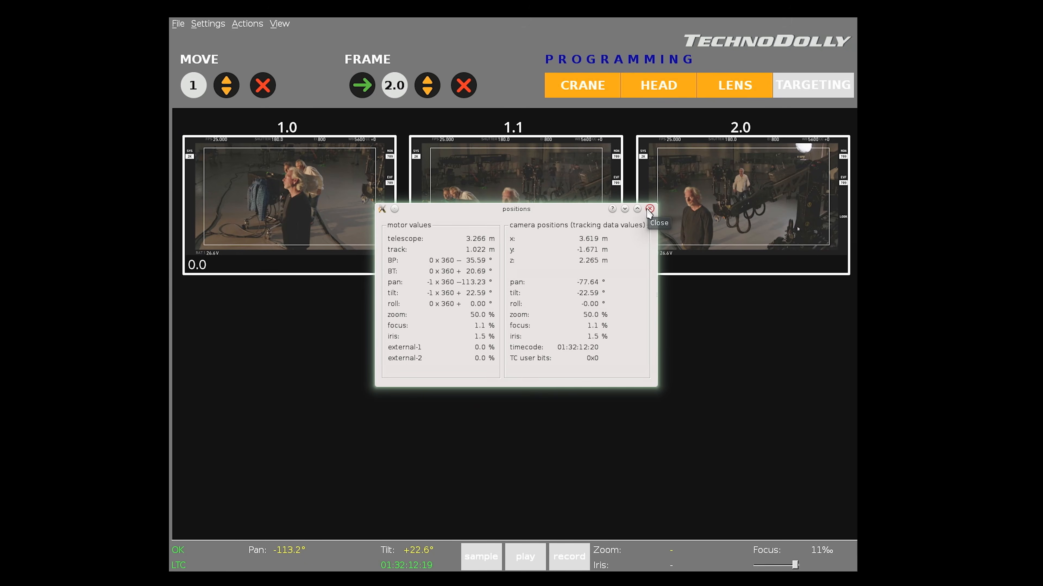
{"action": "left_click", "coordinate": [650, 209]}
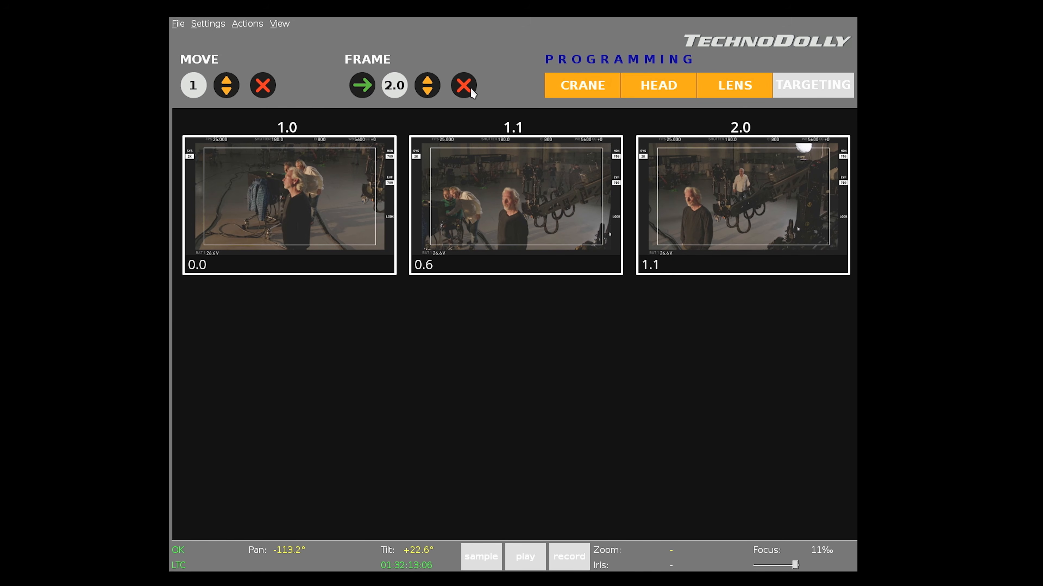
- Open the plot settings for the curves and review the available coordinate and plot options
{"action": "left_click", "coordinate": [280, 24]}
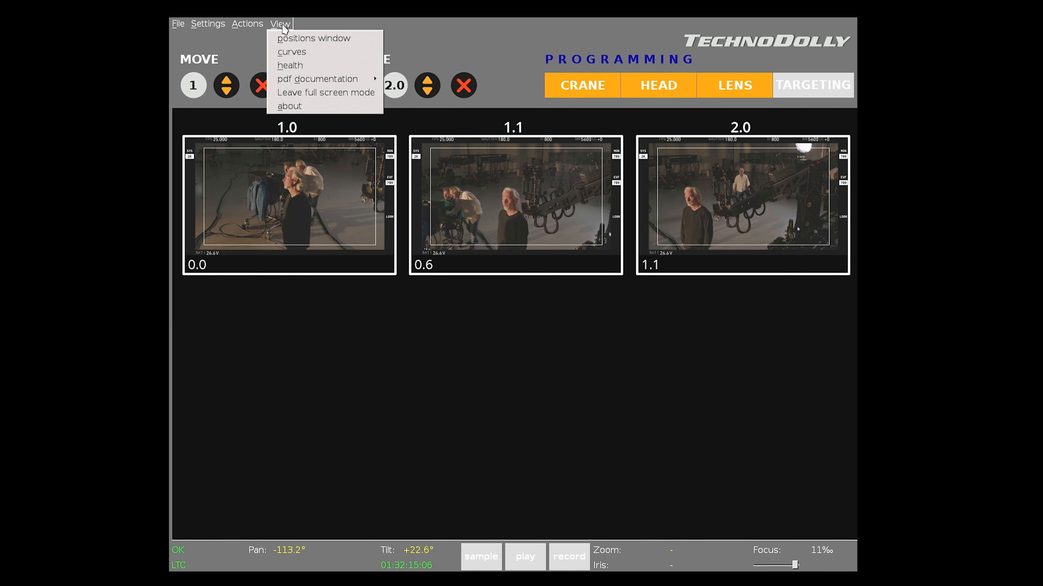
{"action": "left_click", "coordinate": [300, 58]}
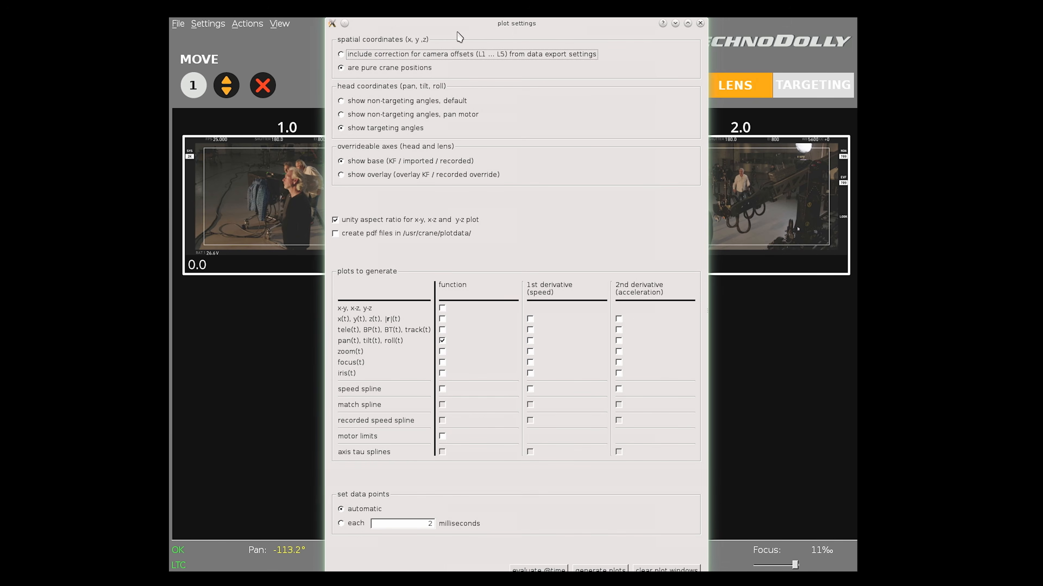
{"action": "mouse_move", "coordinate": [467, 22]}
{"action": "left_mouse_down"}
{"action": "mouse_move", "coordinate": [471, 74]}
{"action": "mouse_move", "coordinate": [478, 29]}
{"action": "left_mouse_up"}
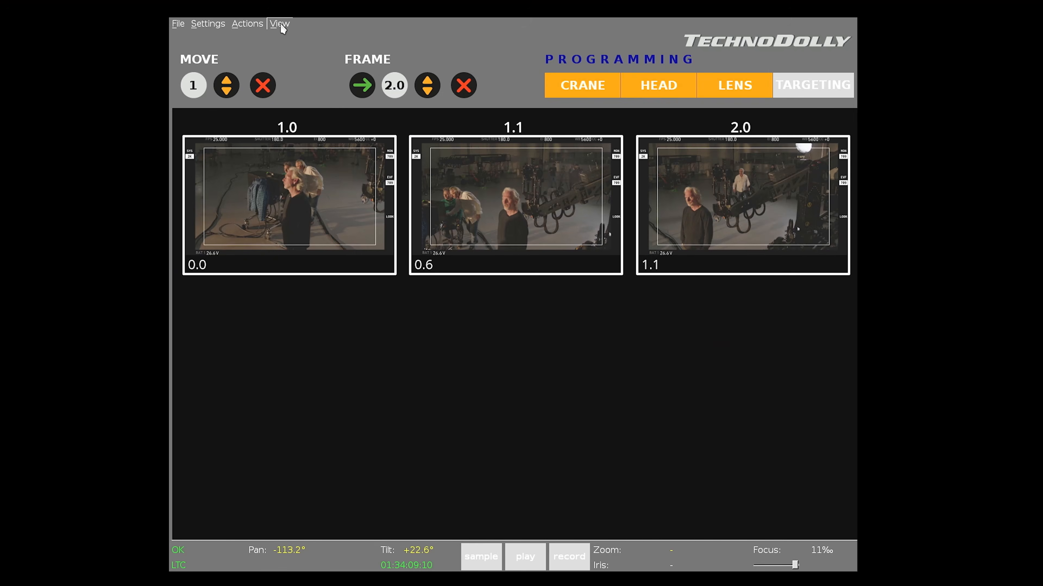
- Check the crane's health readings for encoder signal and gyro, and collapse the detailed encoder information
{"action": "left_click", "coordinate": [281, 24]}
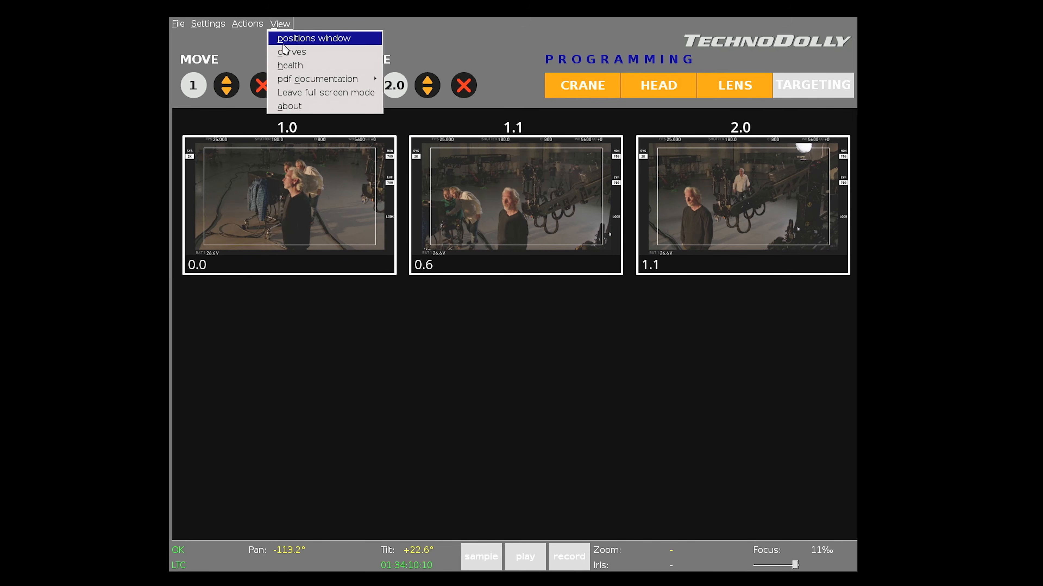
{"action": "left_click", "coordinate": [290, 66]}
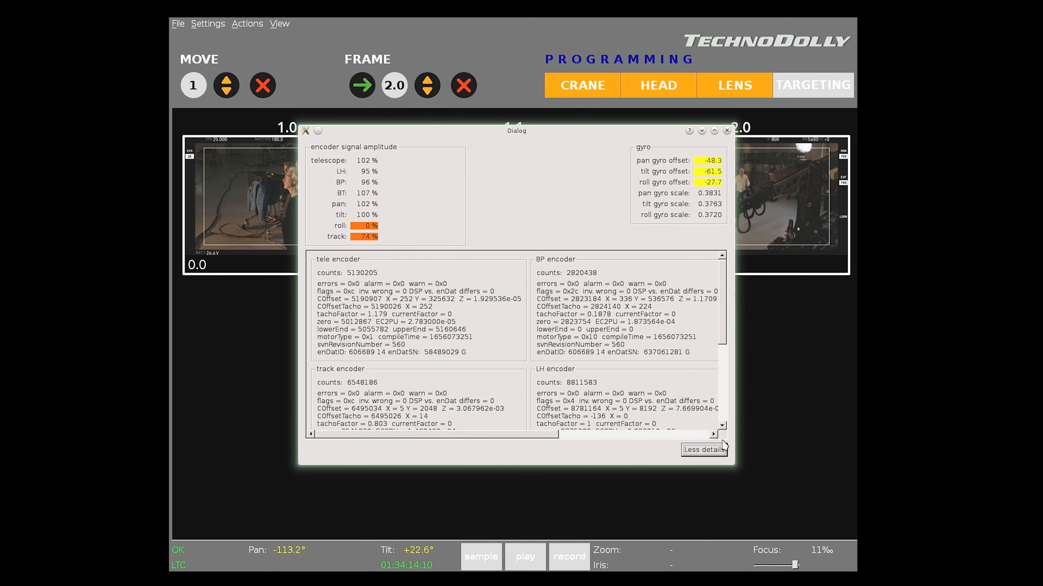
{"action": "left_click", "coordinate": [703, 450]}
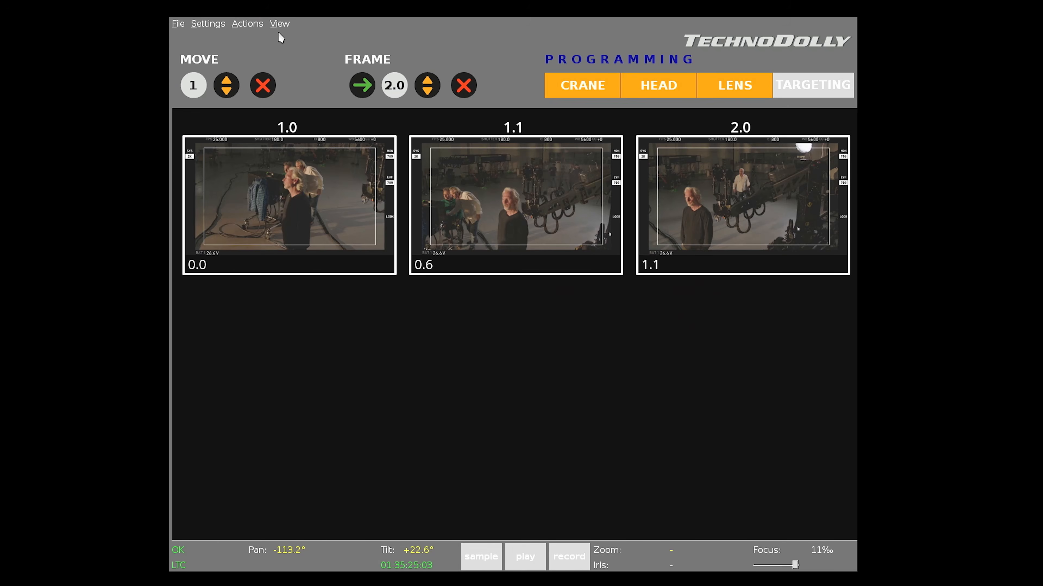
- Open the UDP tracking data PDF documentation and read through its destination IP, remarks and troubleshooting sections
{"action": "left_click", "coordinate": [280, 25]}
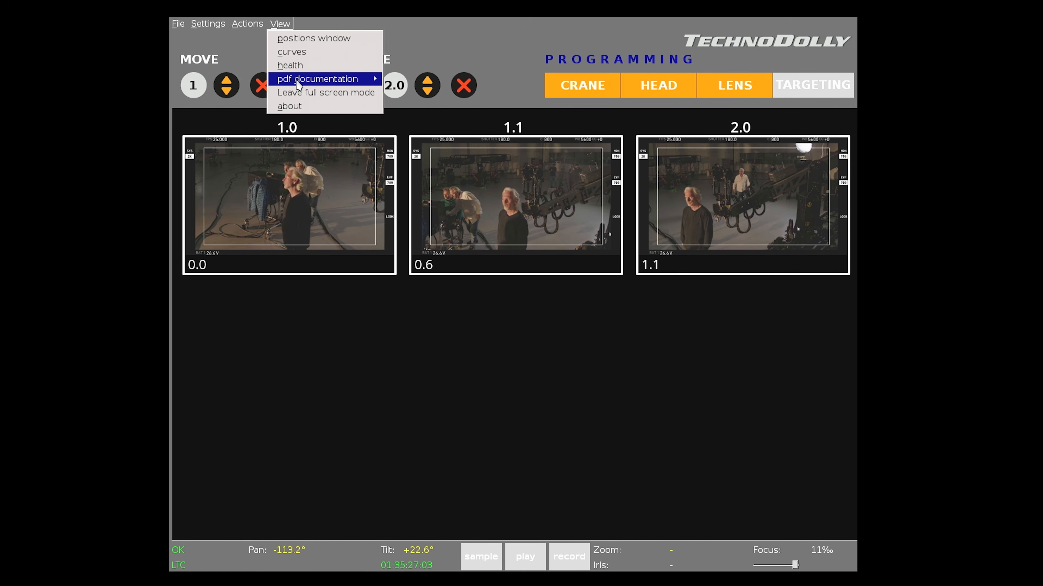
{"action": "mouse_move", "coordinate": [297, 82]}
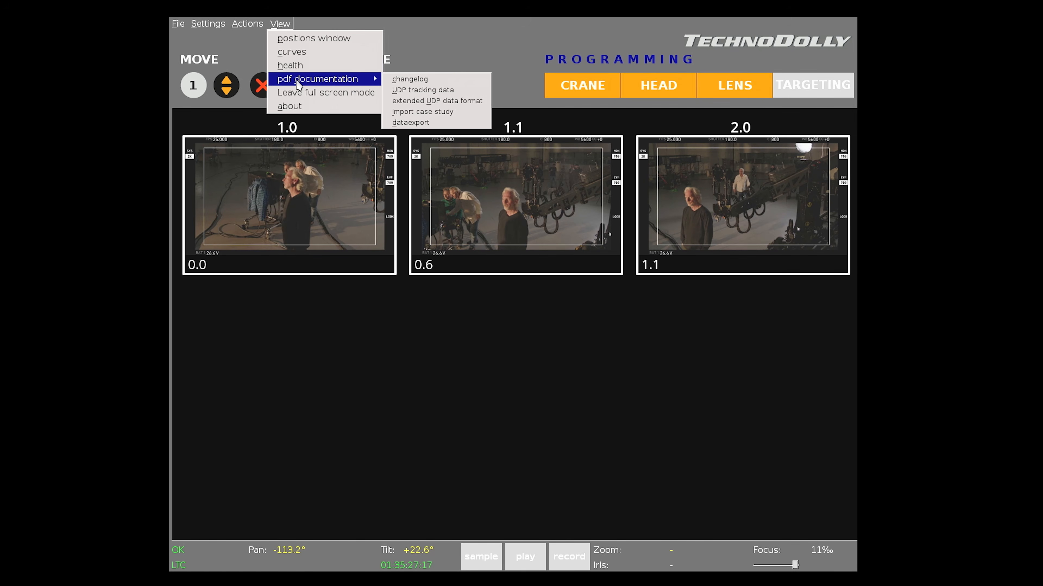
{"action": "left_click", "coordinate": [421, 90]}
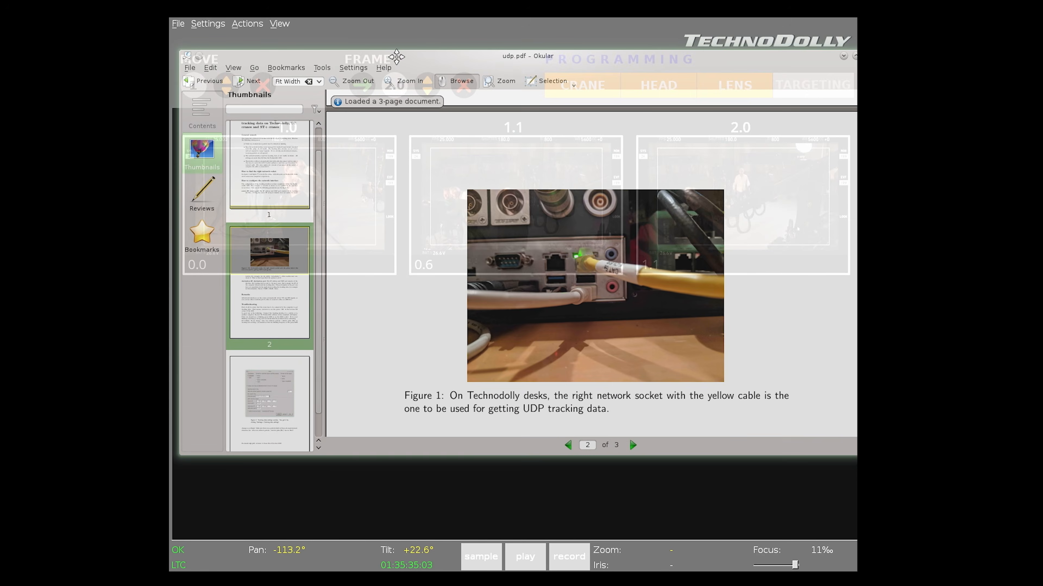
{"action": "scroll", "coordinate": [473, 202], "scroll_direction": "down", "scroll_amount": 5}
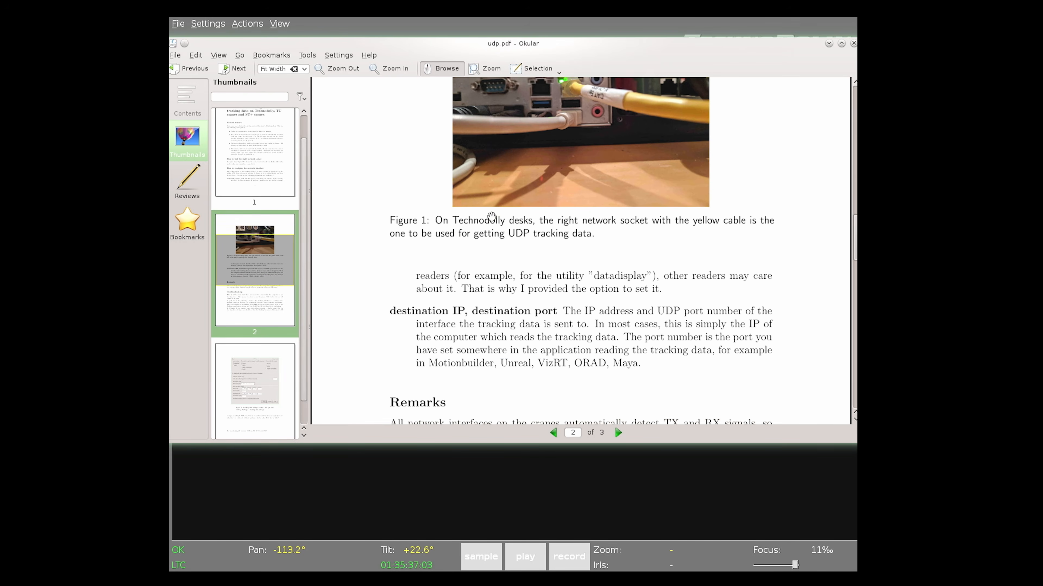
{"action": "scroll", "coordinate": [491, 213], "scroll_direction": "down", "scroll_amount": 10}
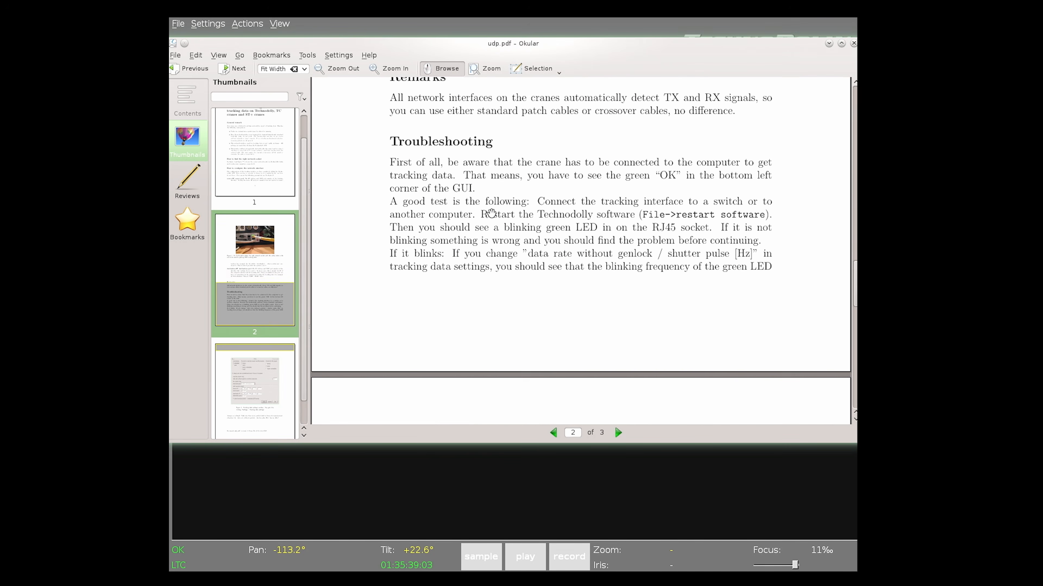
{"action": "scroll", "coordinate": [494, 218], "scroll_direction": "down", "scroll_amount": 5}
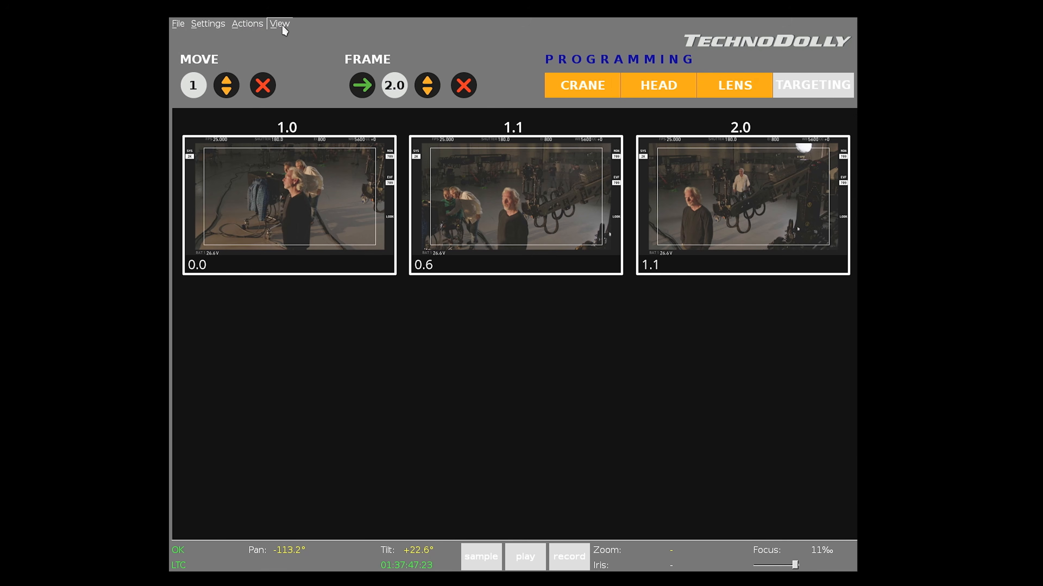
- Open the about information showing the software configuration, firmware revisions and serial numbers
{"action": "left_click", "coordinate": [282, 24]}
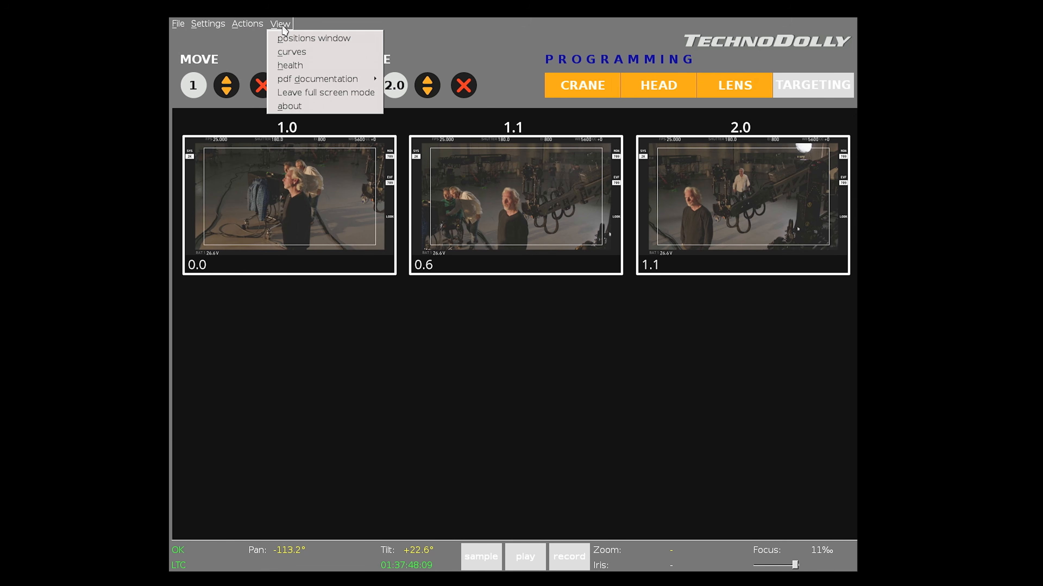
{"action": "left_click", "coordinate": [289, 107]}
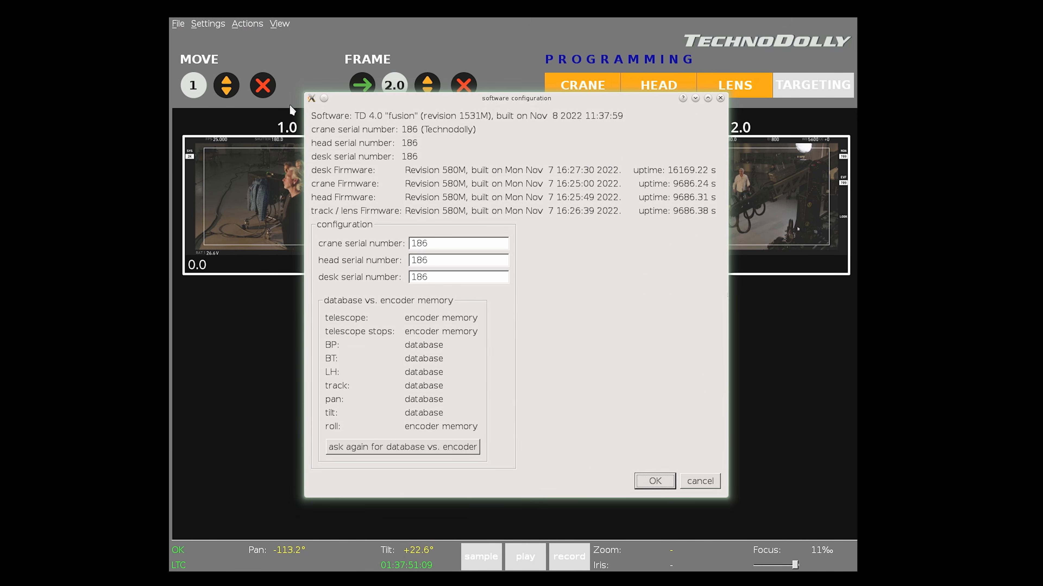